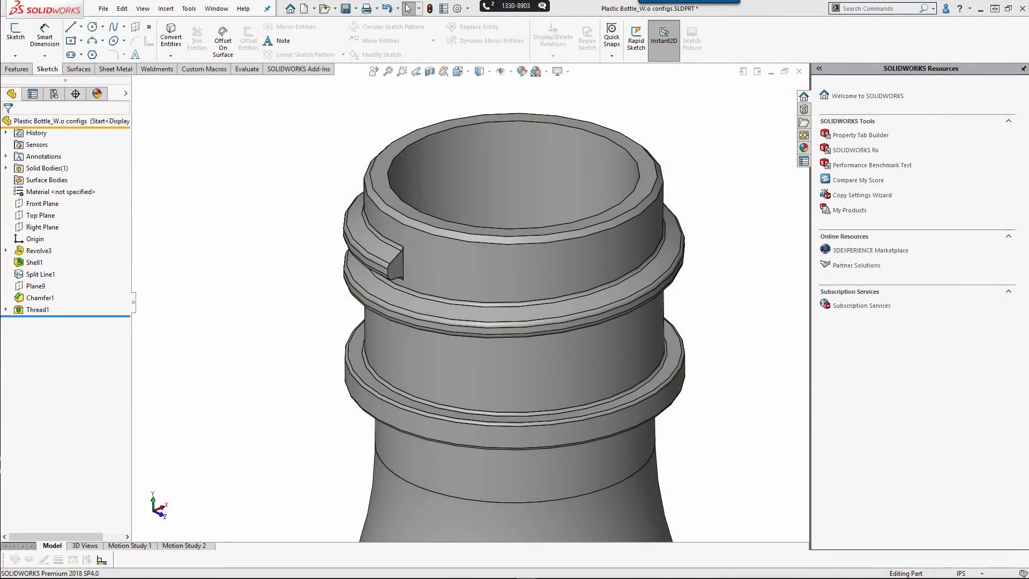
# Create Plane14 through the bottle's top rim face and the thread-end vertex.
pyautogui.click(381, 187)
pyautogui.keyDown('ctrl'); pyautogui.click(387, 270); pyautogui.keyUp('ctrl')
pyautogui.click(358, 349)
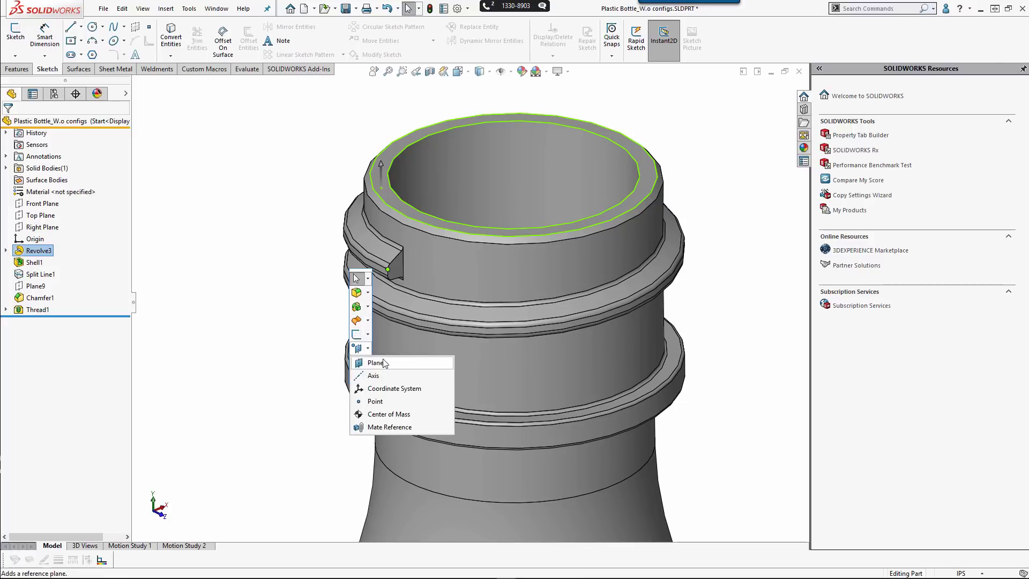
pyautogui.click(384, 364)
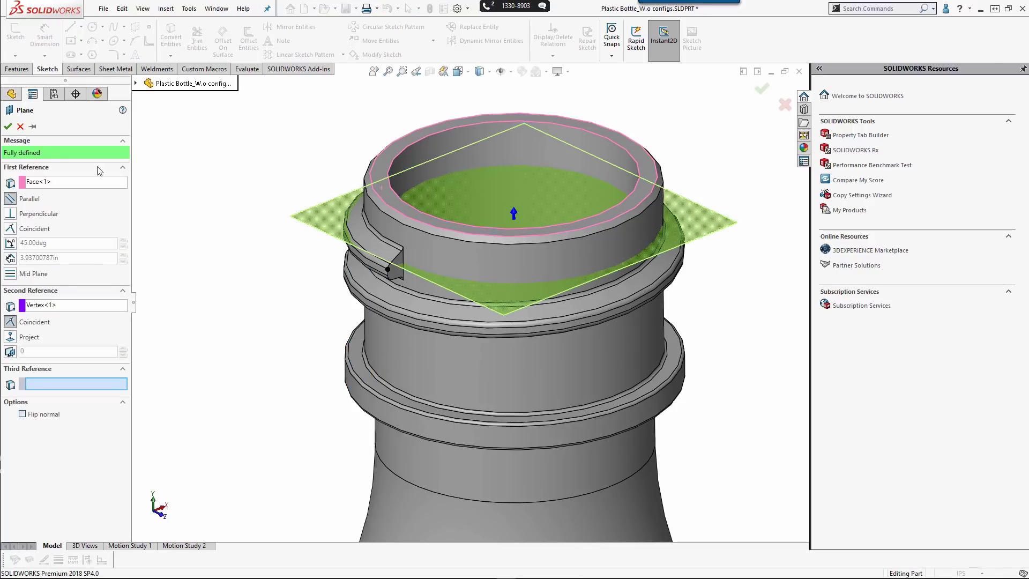
pyautogui.click(7, 127)
# Sketch on Plane14 in the Upper Thread Start view, converting the top outer edge into a circle.
pyautogui.rightClick(323, 217)
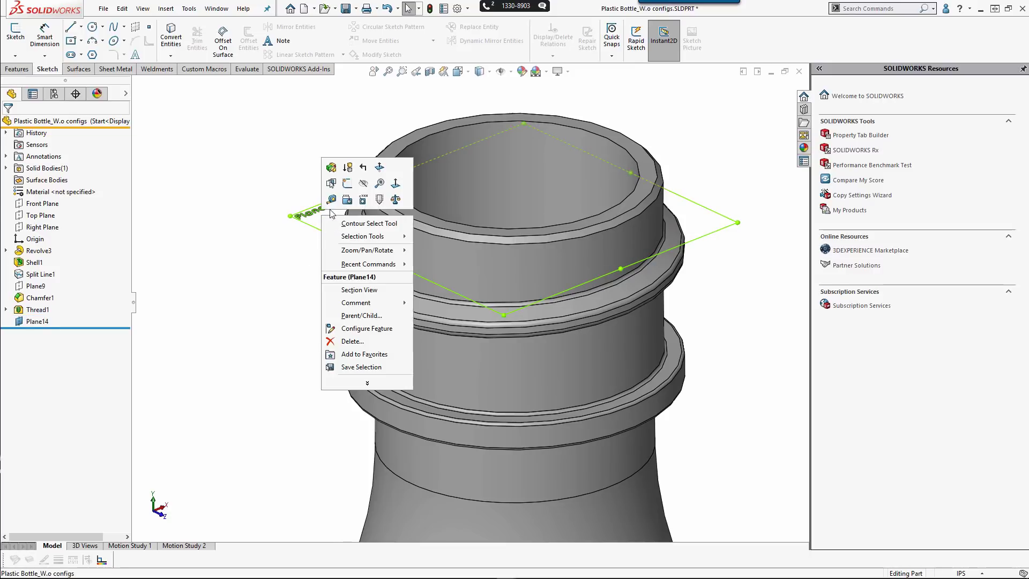
pyautogui.click(348, 190)
pyautogui.press('space')
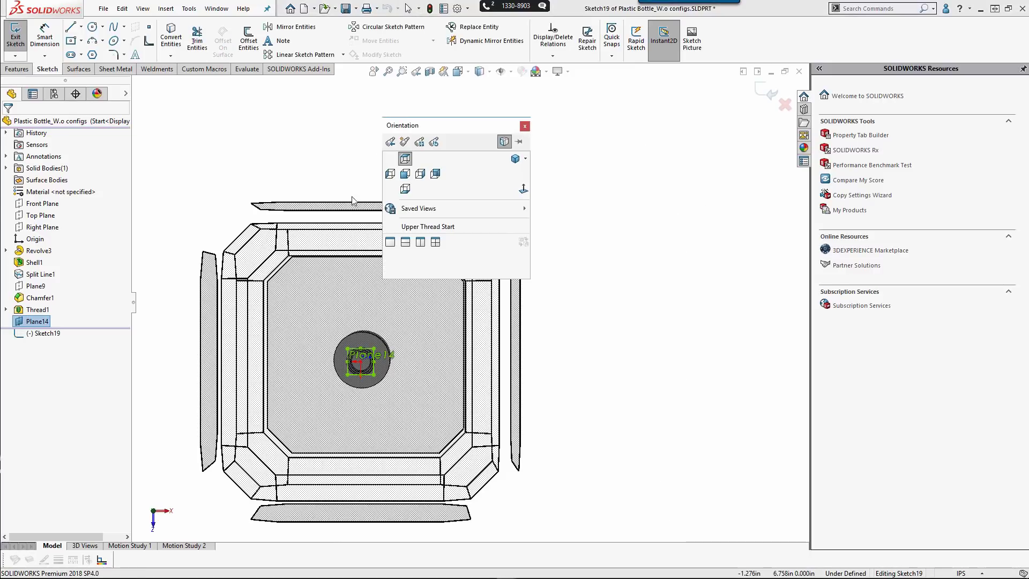
pyautogui.click(423, 227)
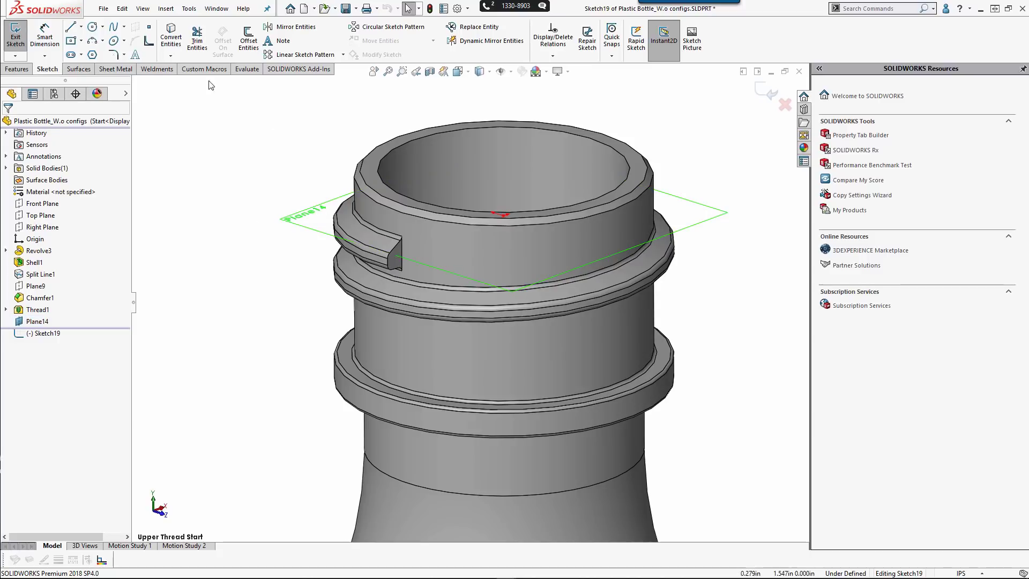
pyautogui.click(174, 43)
pyautogui.click(374, 204)
pyautogui.press('Return')
pyautogui.click(17, 72)
# Build a counterclockwise helix of 0.15in pitch and 0.125 revolutions on the sketched circle.
pyautogui.click(700, 43)
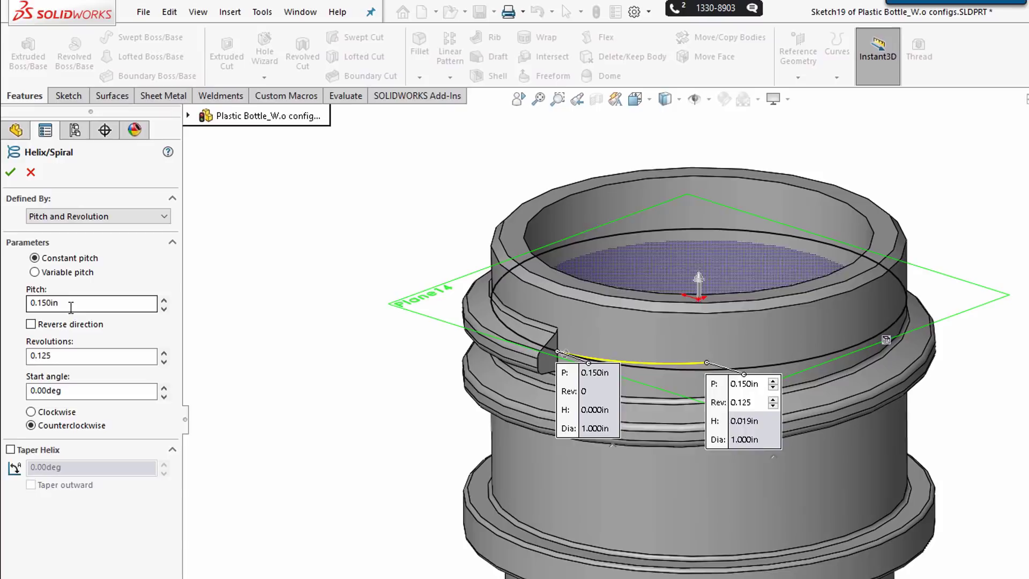
pyautogui.write('0.15')
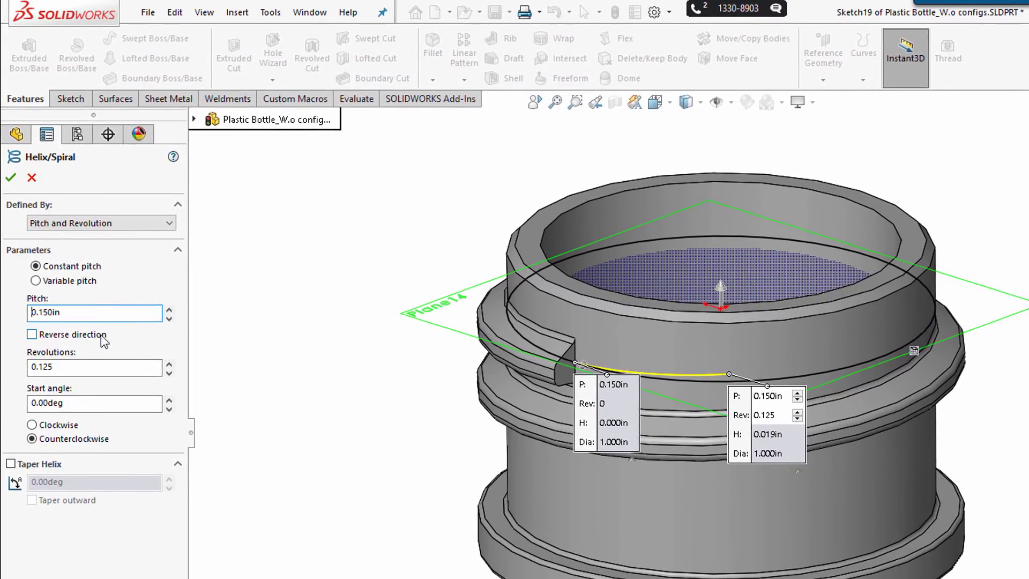
pyautogui.click(28, 366)
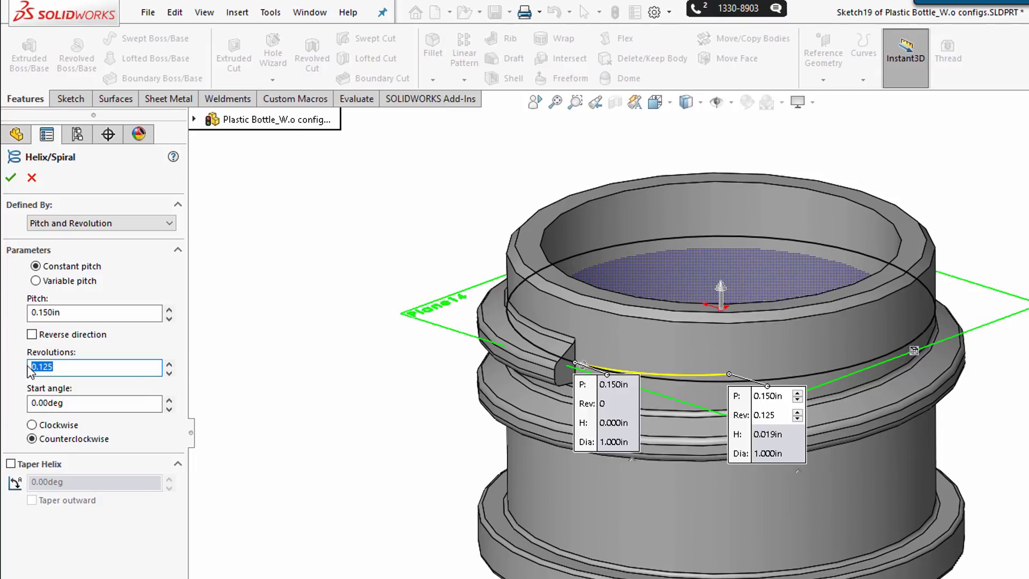
pyautogui.write('0')
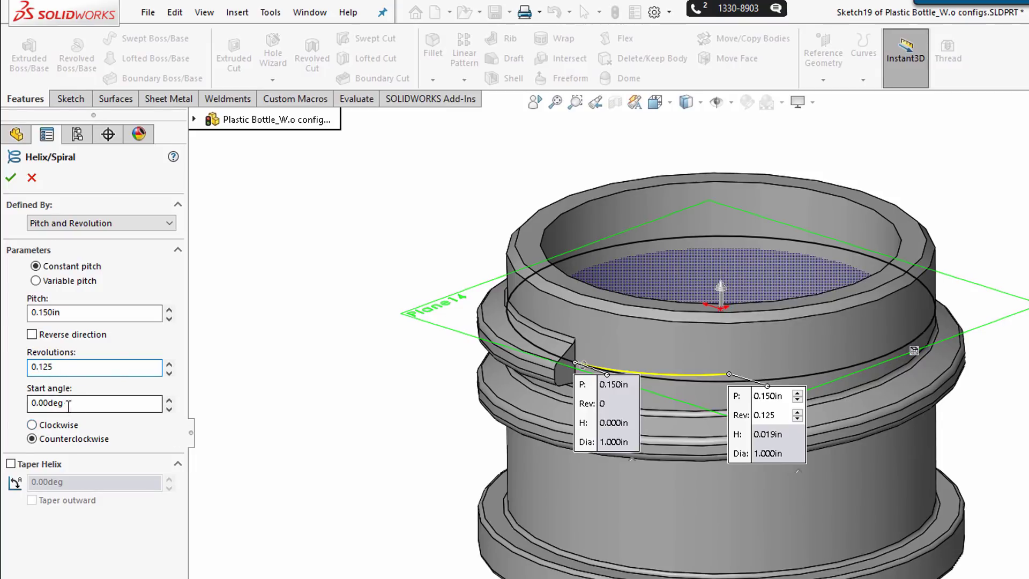
pyautogui.click(50, 427)
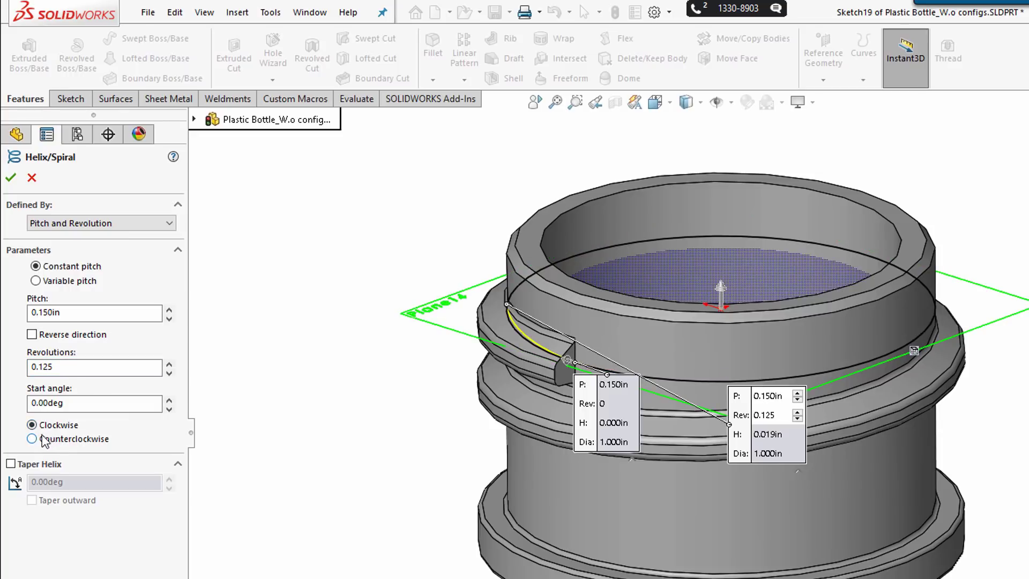
pyautogui.click(33, 439)
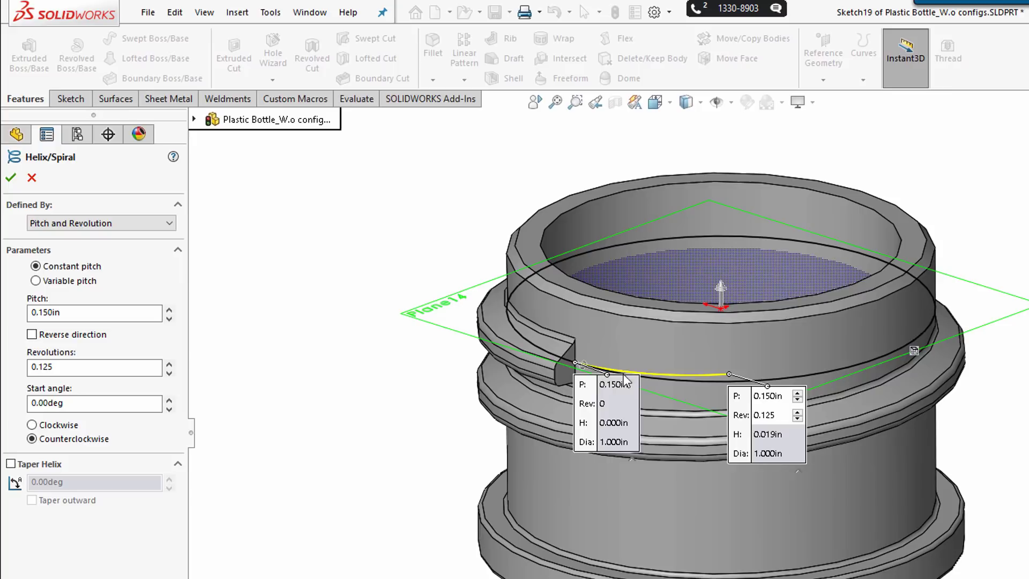
pyautogui.click(10, 177)
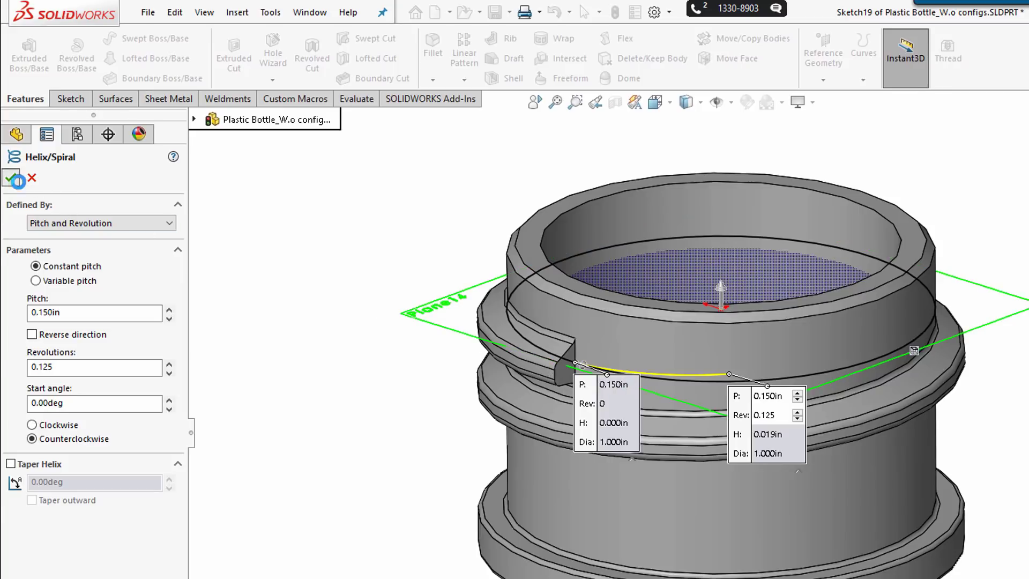
# Start a 3D sketch and draw a three-point arc from the slot corner to the helix end.
pyautogui.click(431, 322)
pyautogui.click(412, 317)
pyautogui.click(30, 84)
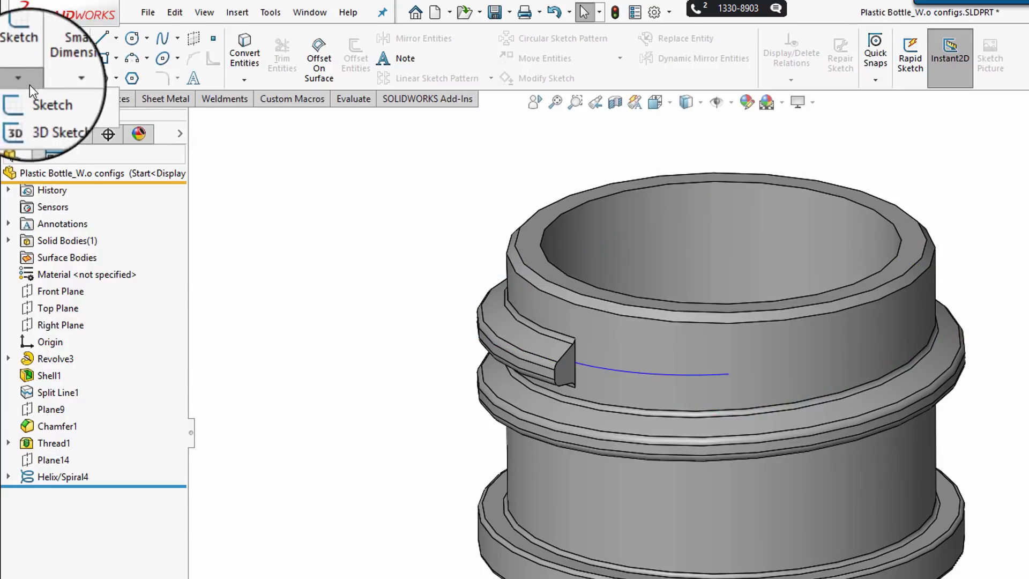
pyautogui.click(47, 118)
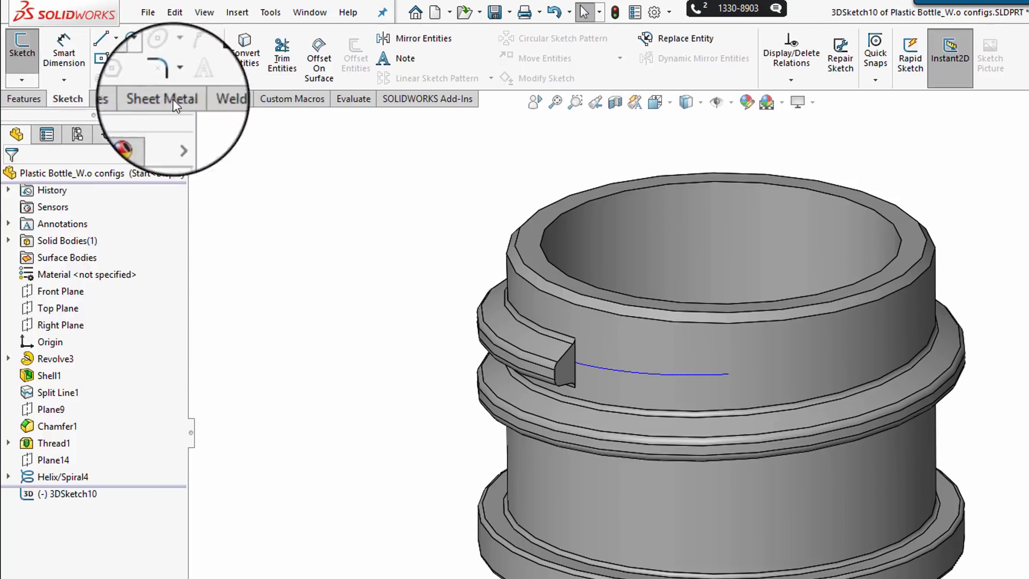
pyautogui.click(132, 58)
pyautogui.click(554, 370)
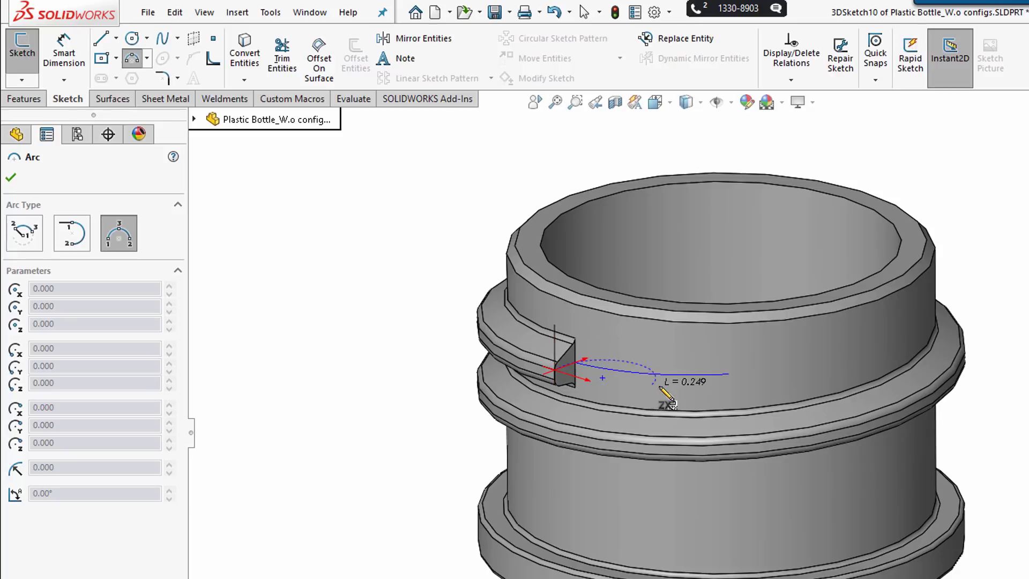
pyautogui.click(731, 373)
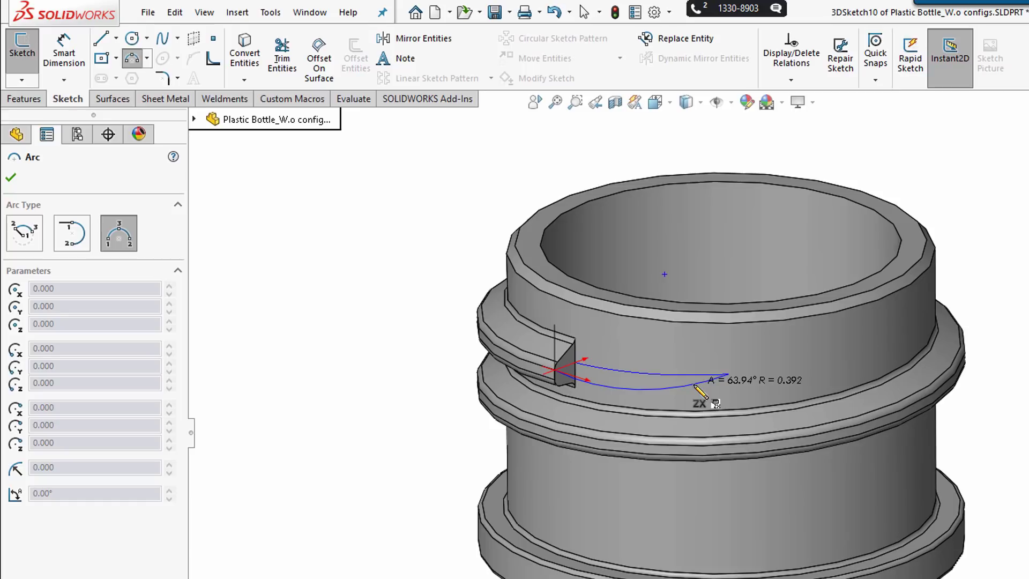
pyautogui.click(633, 387)
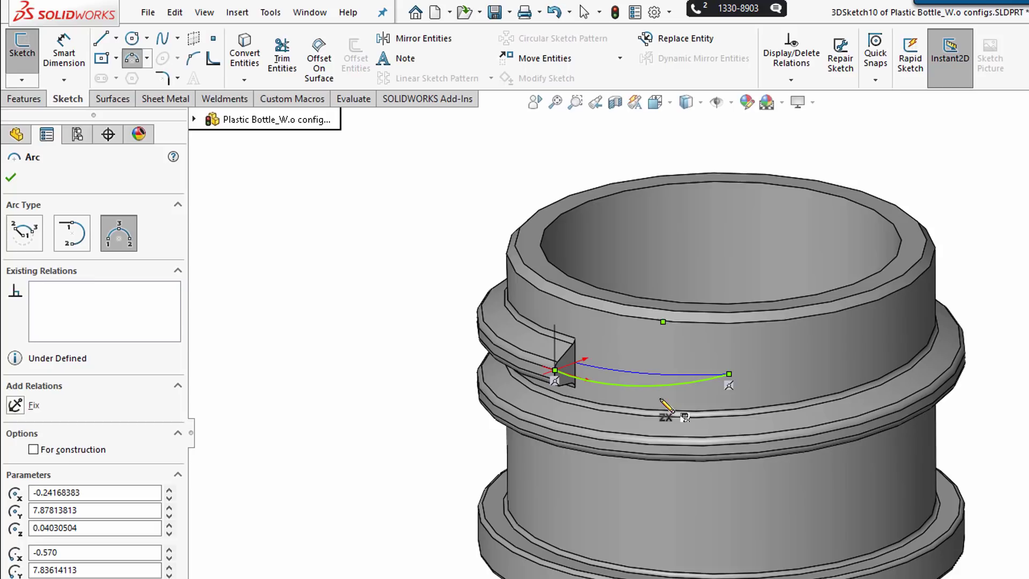
pyautogui.press('Escape')
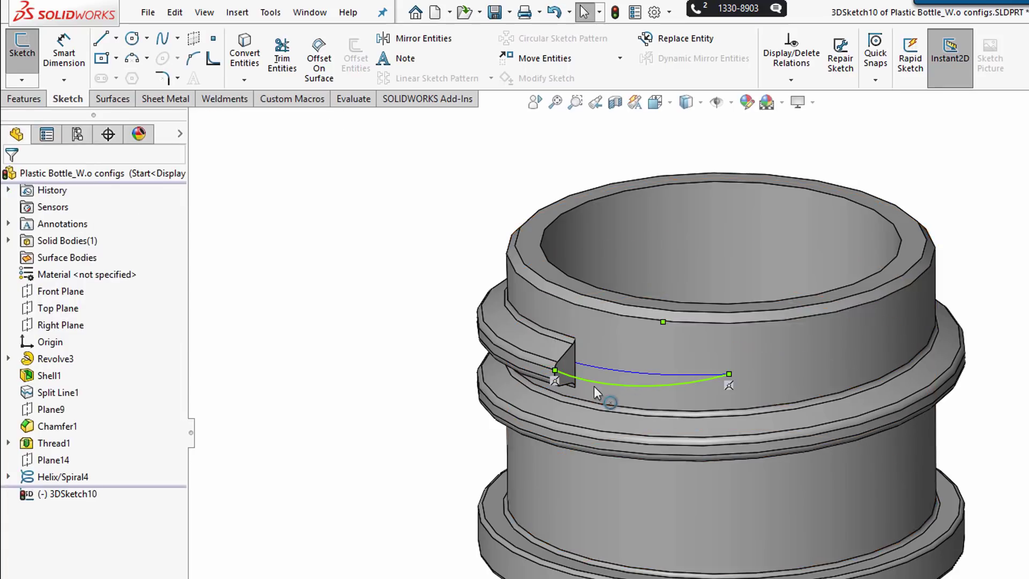
# Make the arc tangent to the Thread1 edge and exit the 3D sketch.
pyautogui.keyDown('ctrl'); pyautogui.click(534, 363); pyautogui.keyUp('ctrl')
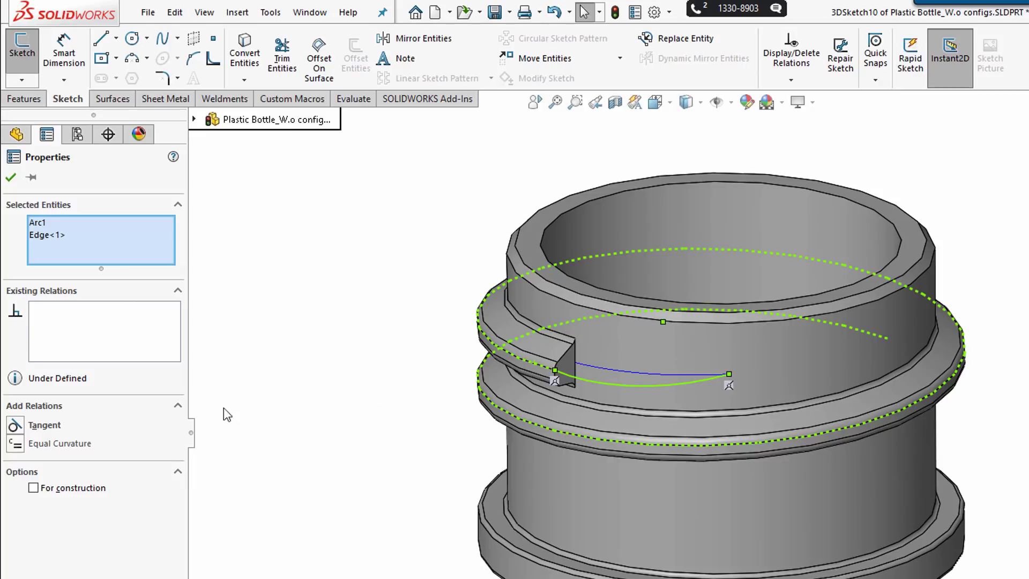
pyautogui.click(15, 425)
pyautogui.press('Escape')
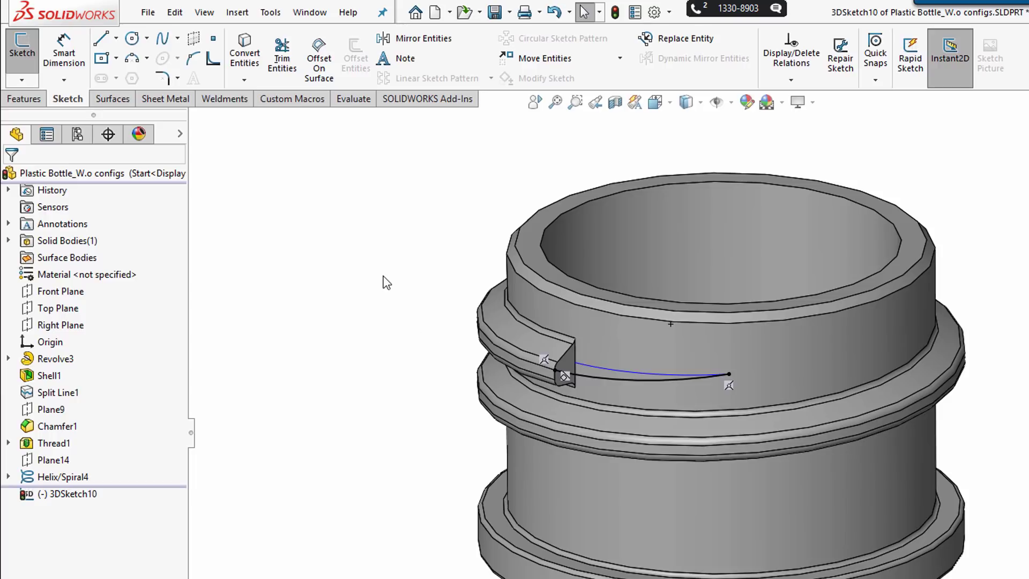
pyautogui.hotkey('ctrl', 'b')
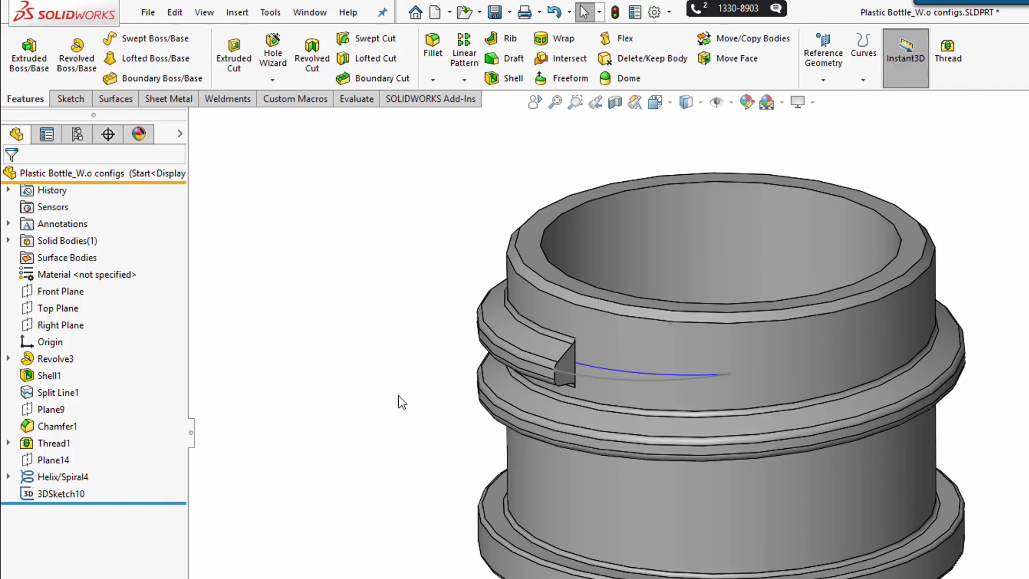
# Sweep the small end profile along 3DSketch10 with Helix/Spiral4 as guide curve, creating Sweep26.
pyautogui.click(138, 40)
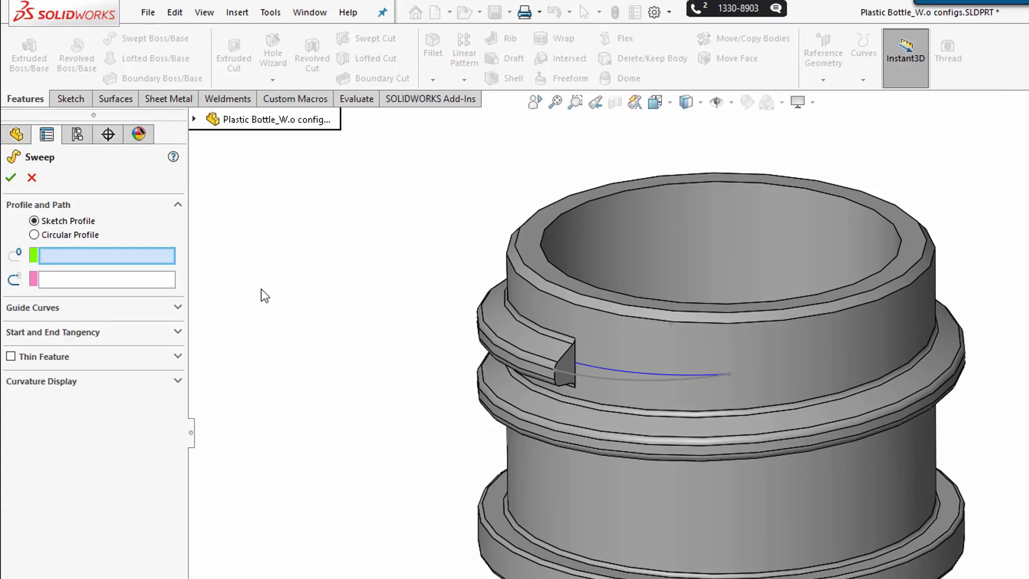
pyautogui.click(566, 363)
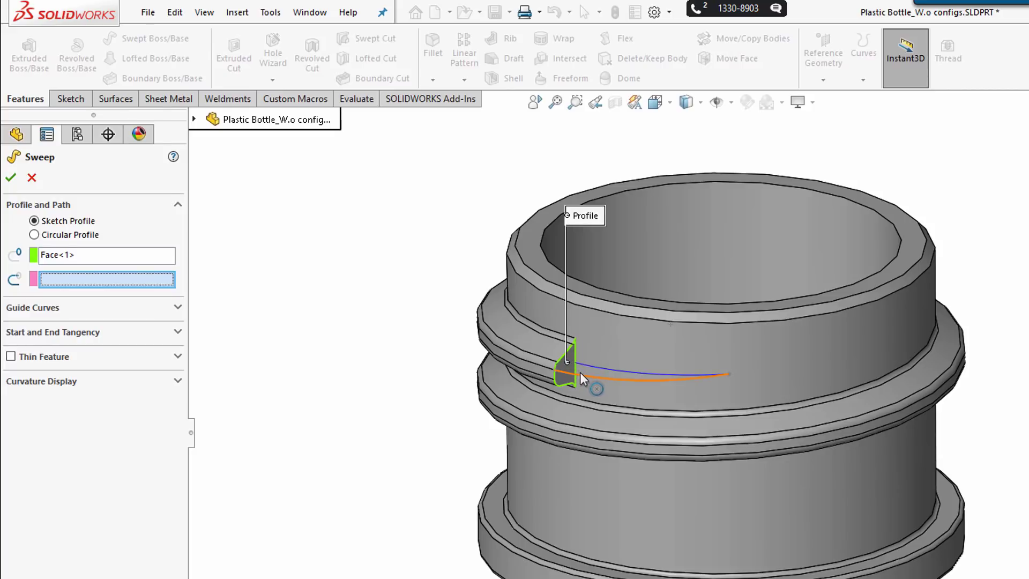
pyautogui.click(580, 372)
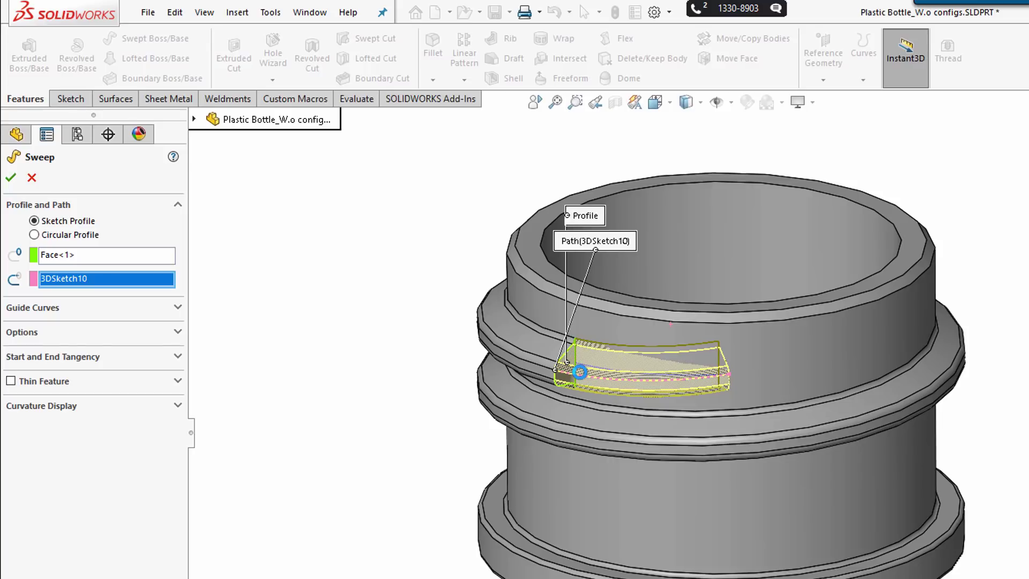
pyautogui.click(144, 315)
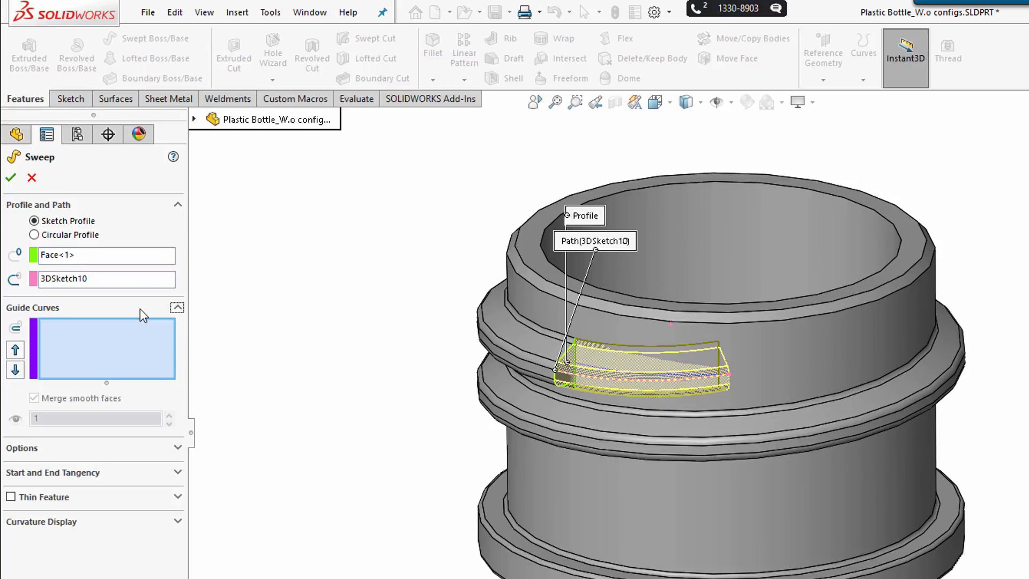
pyautogui.click(599, 365)
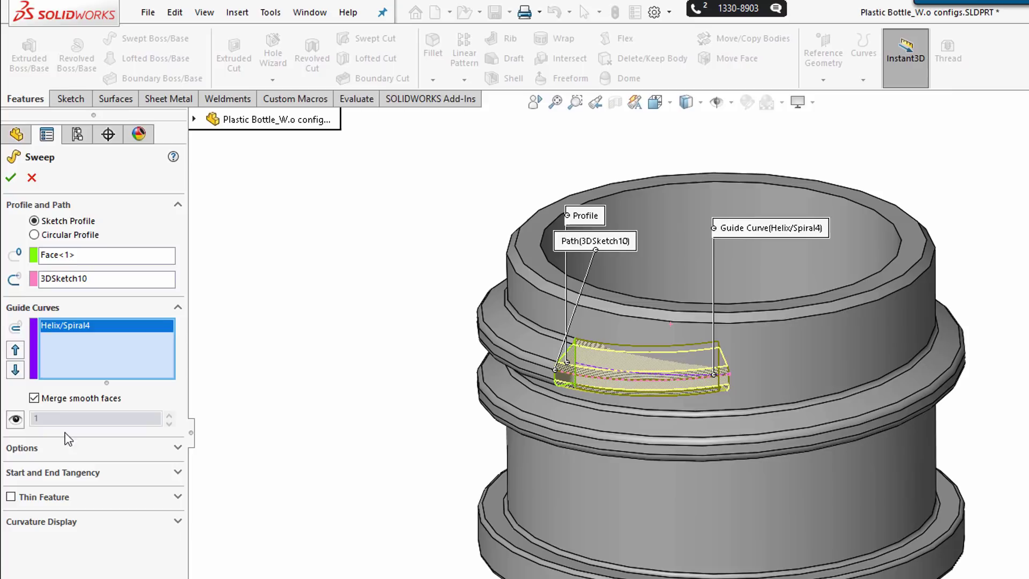
pyautogui.click(11, 177)
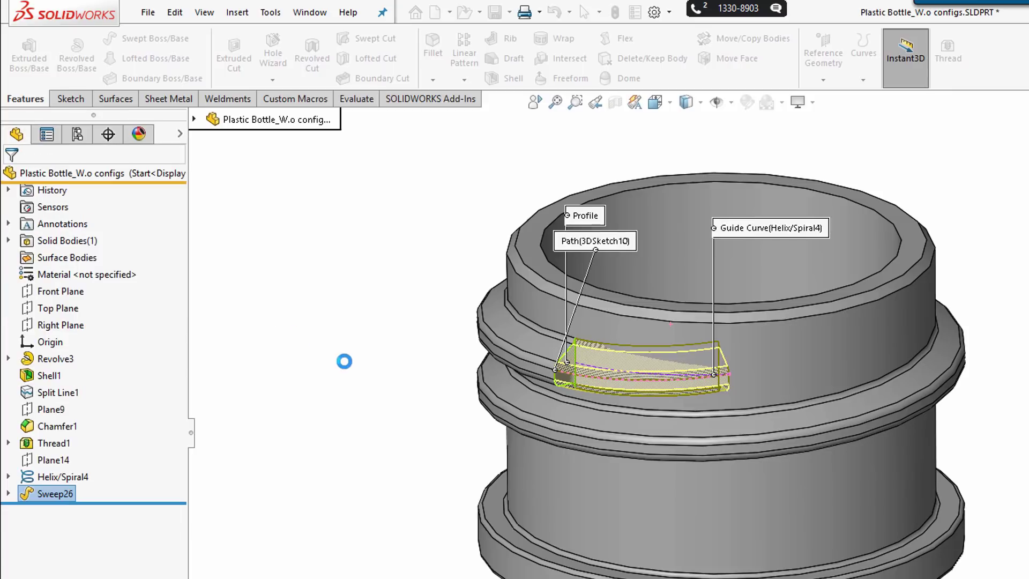
pyautogui.click(396, 375)
pyautogui.click(60, 475)
# Select Helix/Spiral4, then orbit and zoom to the thread's opposite upper end.
pyautogui.click(373, 364)
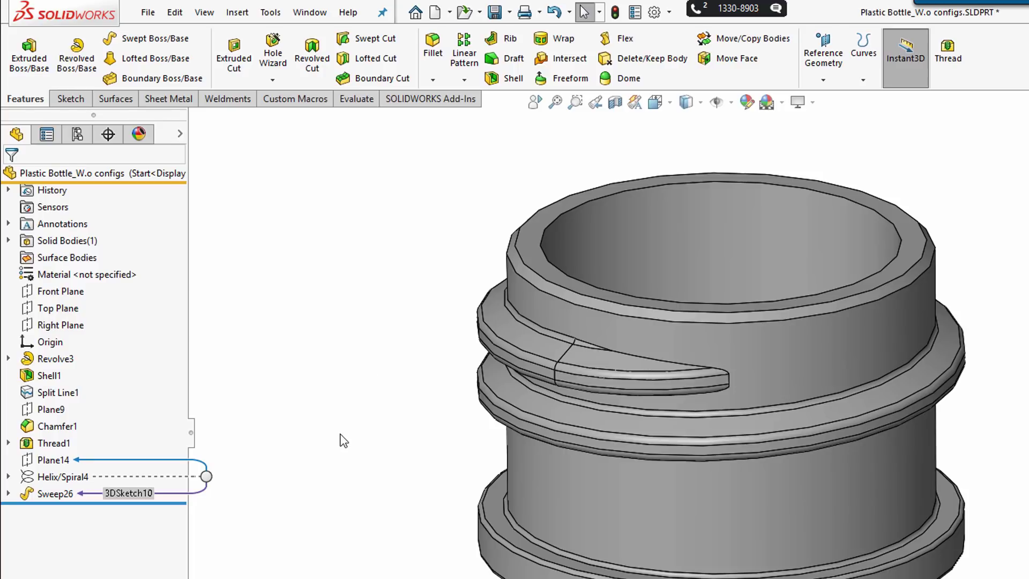
pyautogui.moveTo(884, 514); pyautogui.dragTo(943, 412, button='middle')
pyautogui.scroll(-5, 914, 436)
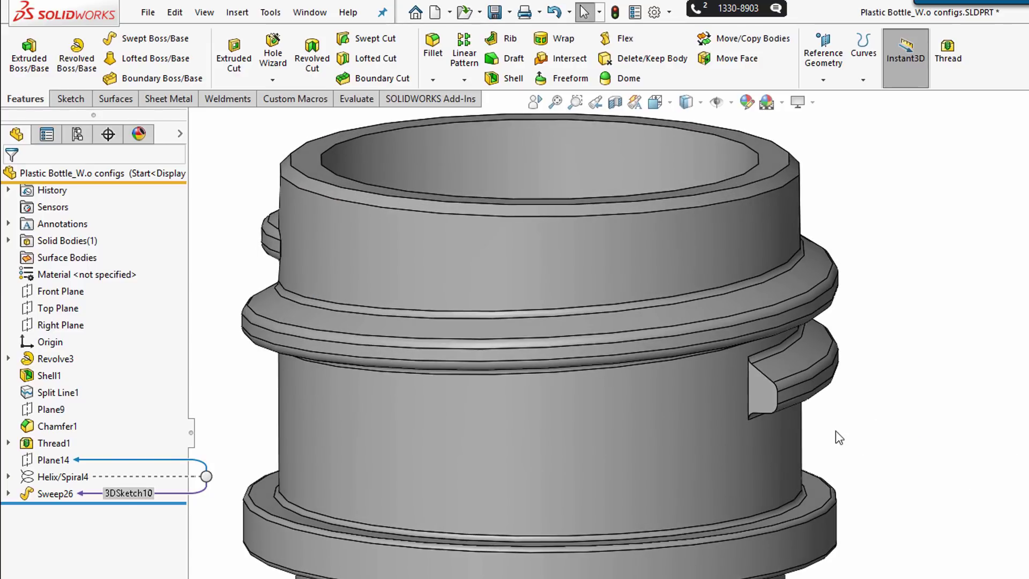
# Create Plane15 from the bottle's top ring face at the thread's upper end.
pyautogui.click(750, 175)
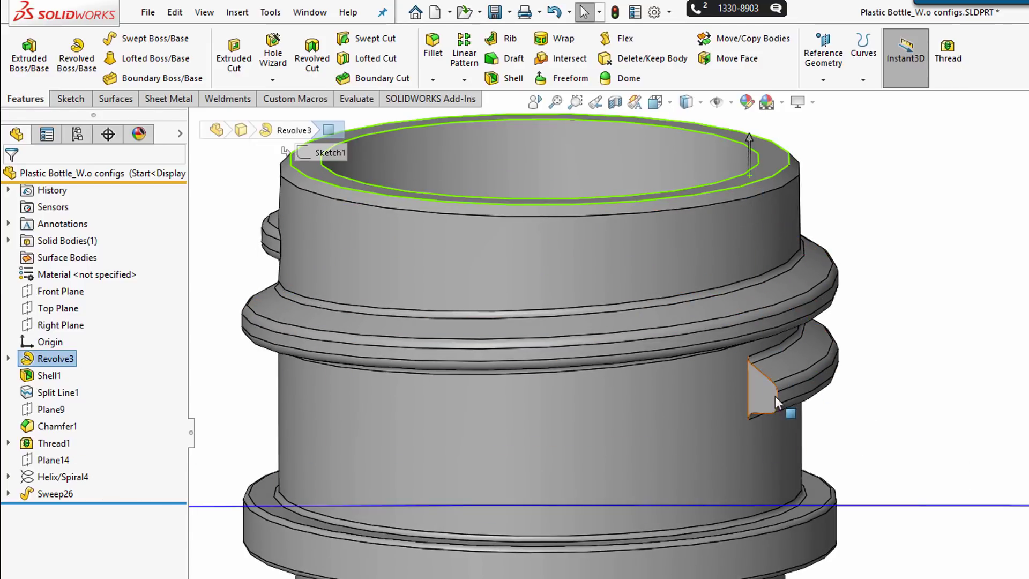
pyautogui.click(823, 79)
pyautogui.click(831, 97)
pyautogui.rightClick(889, 299)
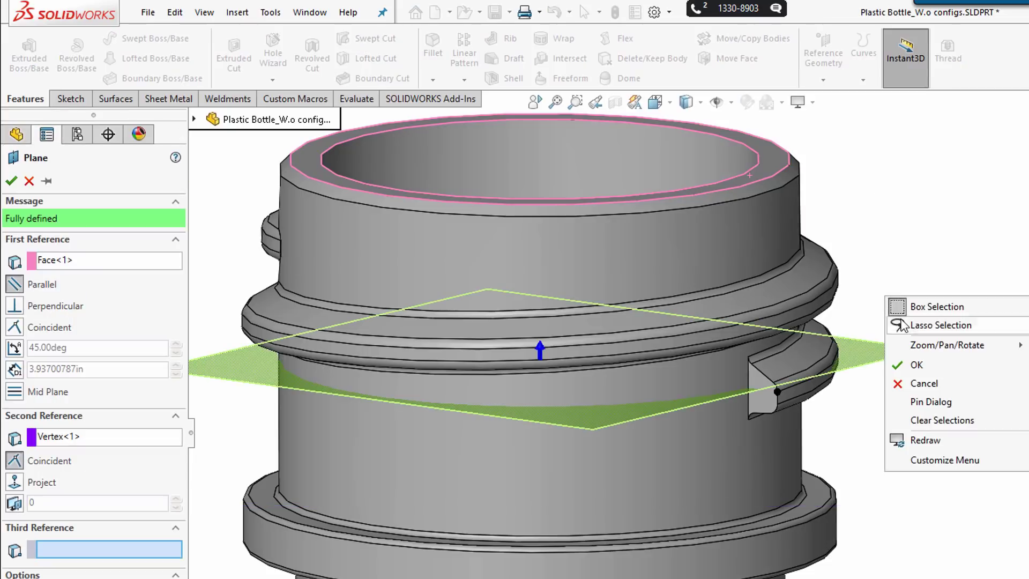
pyautogui.click(927, 351)
# Sketch on Plane15 in the Upper Thread Start view, converting the neck edge into sketch geometry.
pyautogui.click(971, 297)
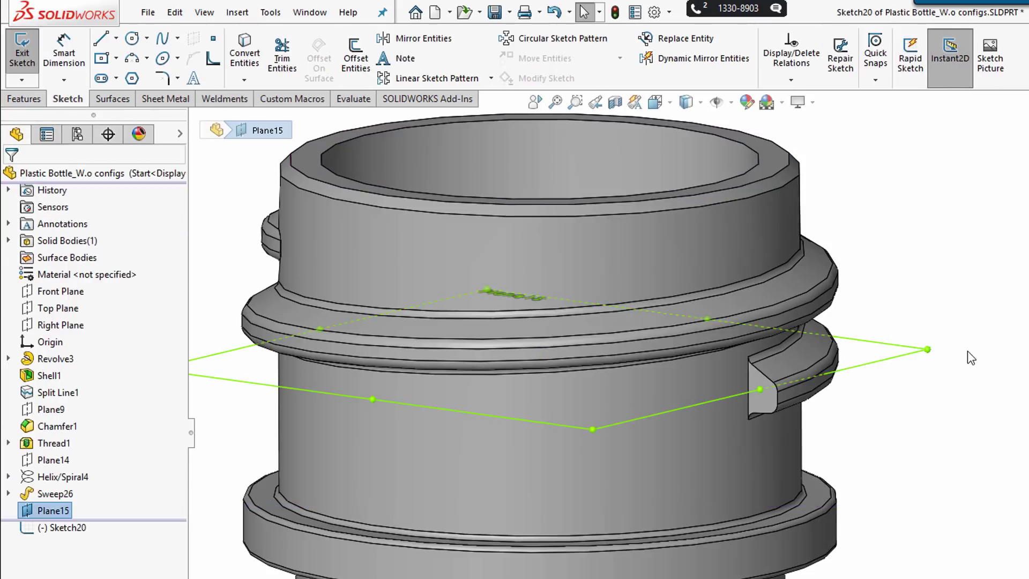
pyautogui.press('space')
pyautogui.click(632, 324)
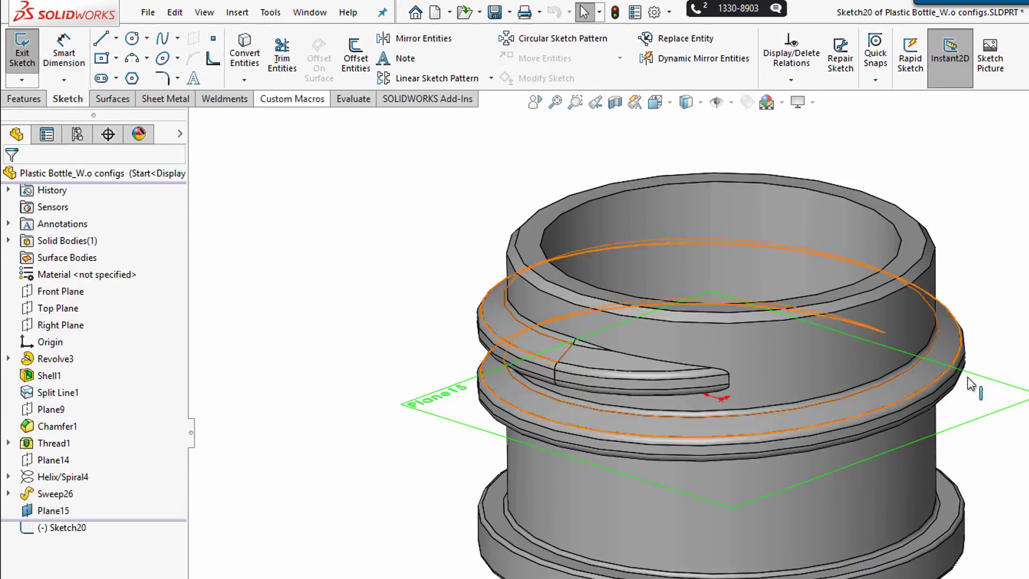
pyautogui.scroll(3, 786, 365)
pyautogui.moveTo(786, 365); pyautogui.dragTo(840, 398, button='middle')
pyautogui.scroll(-3, 840, 398)
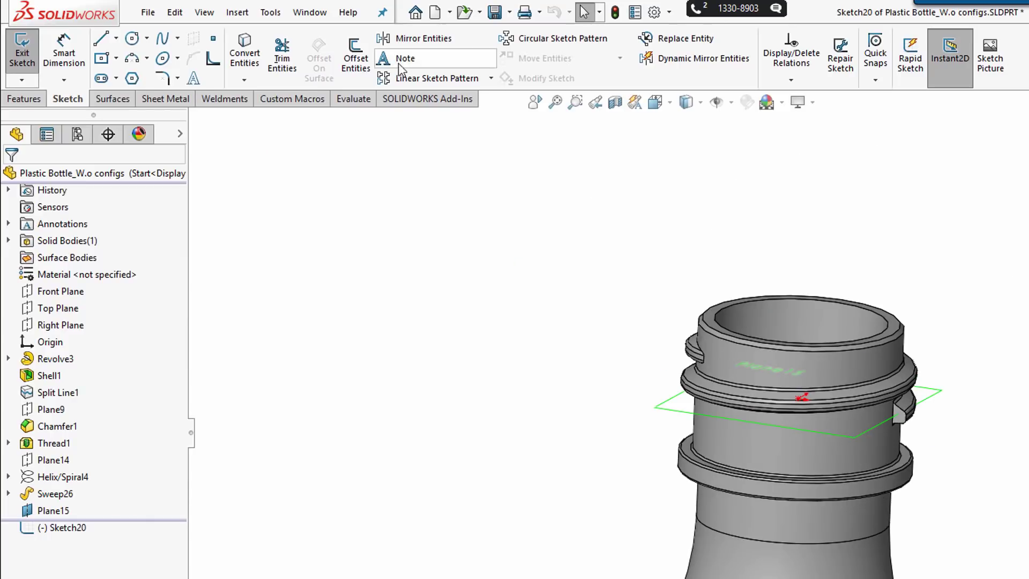
pyautogui.click(244, 54)
pyautogui.click(878, 349)
pyautogui.press('Return')
pyautogui.scroll(3, 605, 386)
# Create Helix/Spiral5: 180° start angle, clockwise, reversed, 0.150in pitch, 0.125 revolution.
pyautogui.rightClick(944, 490)
pyautogui.click(956, 558)
pyautogui.doubleClick(32, 402)
pyautogui.write('180')
pyautogui.press('Return')
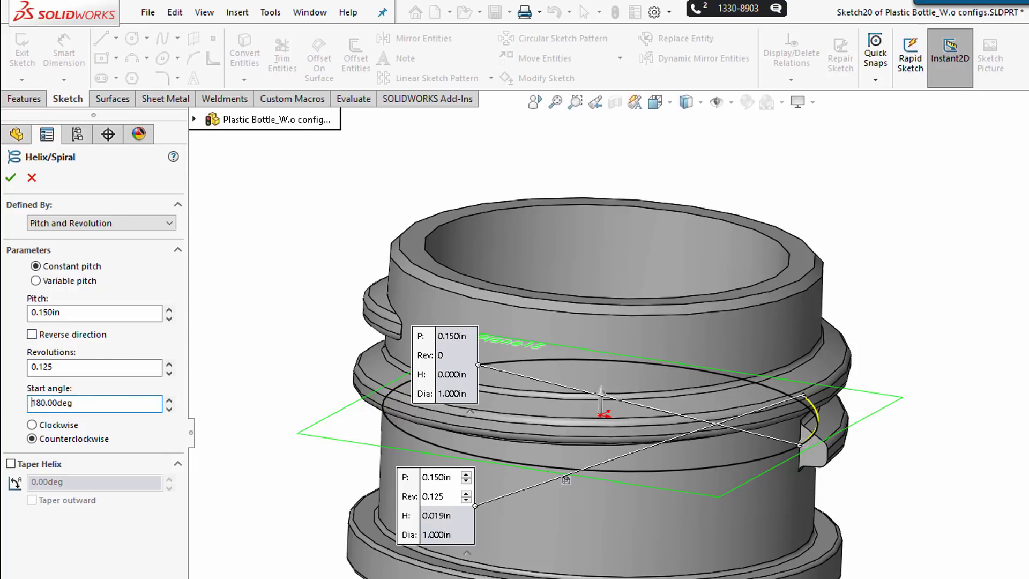
pyautogui.click(31, 424)
pyautogui.click(32, 334)
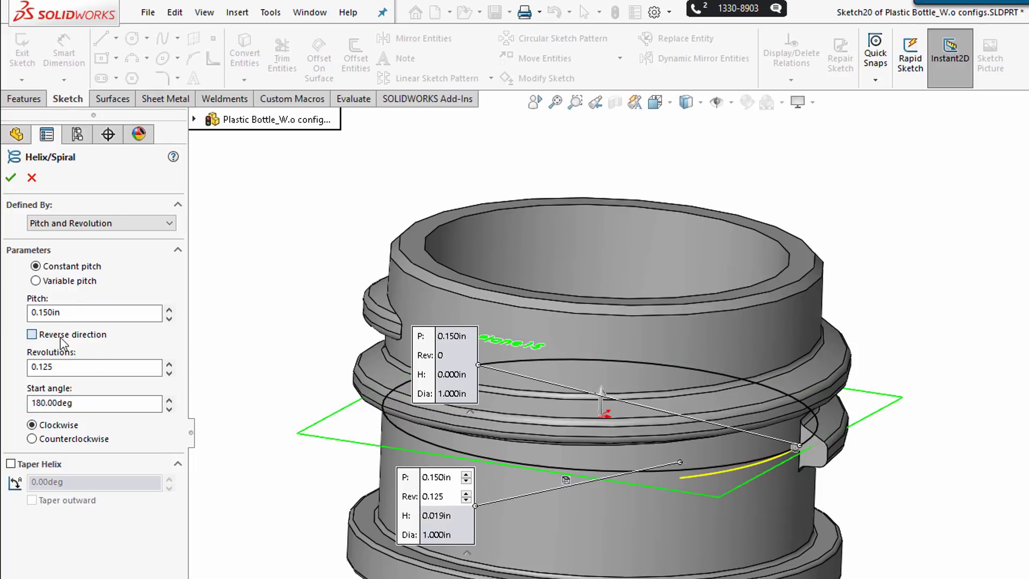
pyautogui.moveTo(746, 498); pyautogui.dragTo(860, 525, button='middle')
pyautogui.scroll(3, 381, 481)
pyautogui.moveTo(381, 481); pyautogui.dragTo(448, 453, button='middle')
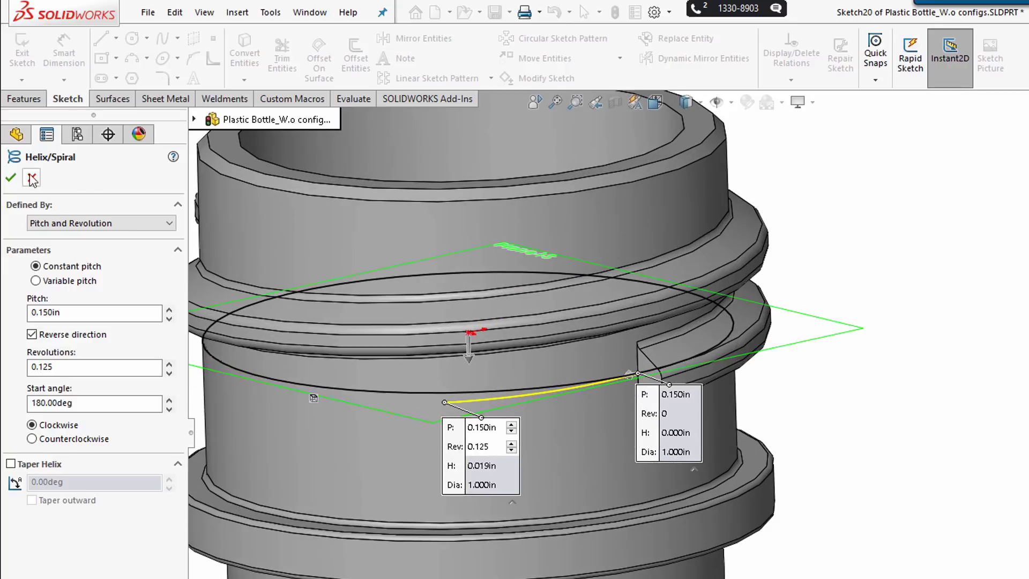
pyautogui.press('Return')
pyautogui.click(764, 432)
# Start a 3D sketch and draw a three-point arc from the helix end to the thread end.
pyautogui.scroll(2, 763, 383)
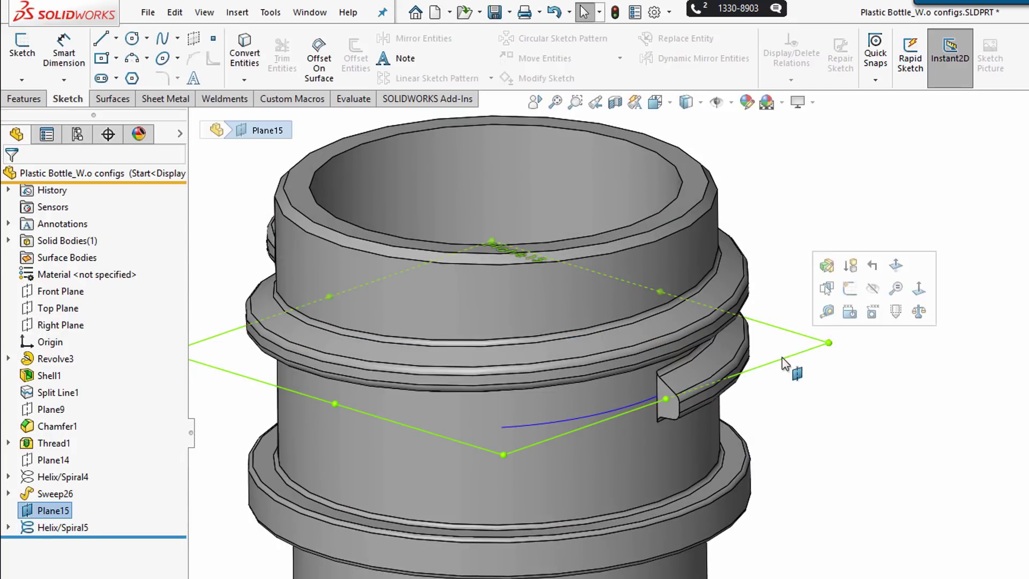
pyautogui.click(868, 303)
pyautogui.click(21, 79)
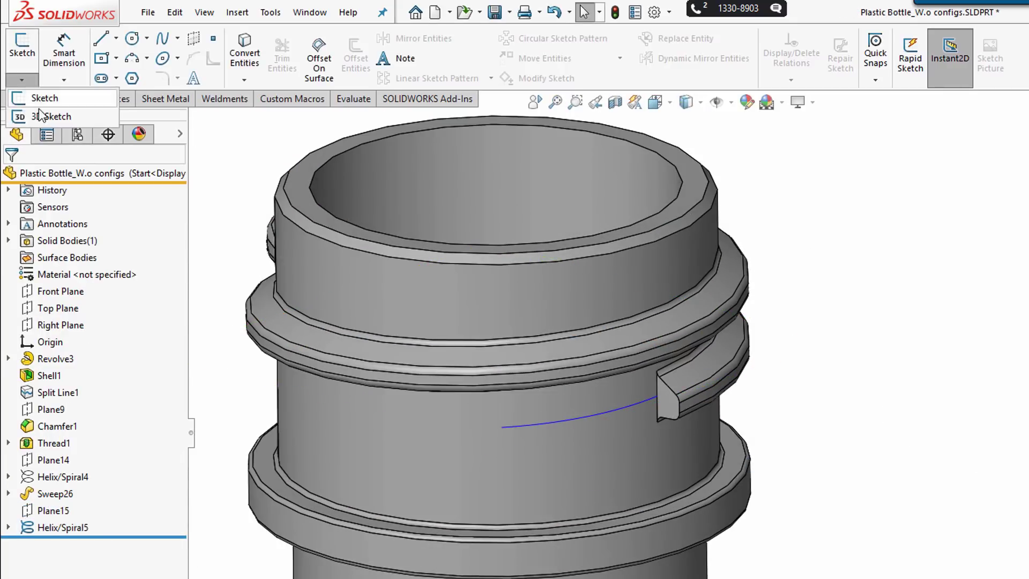
pyautogui.click(39, 115)
pyautogui.click(131, 58)
pyautogui.click(679, 402)
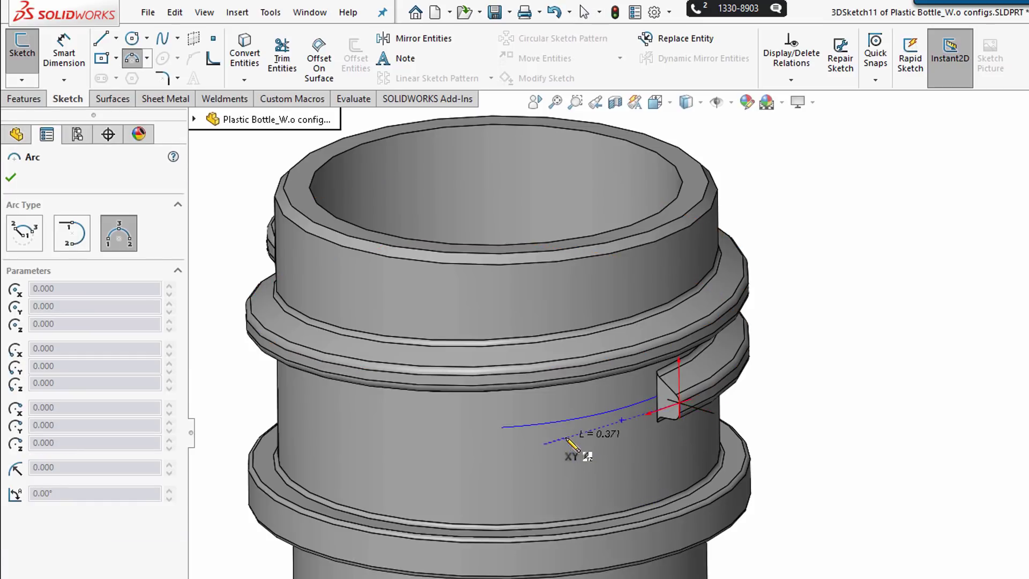
pyautogui.click(502, 427)
pyautogui.click(557, 435)
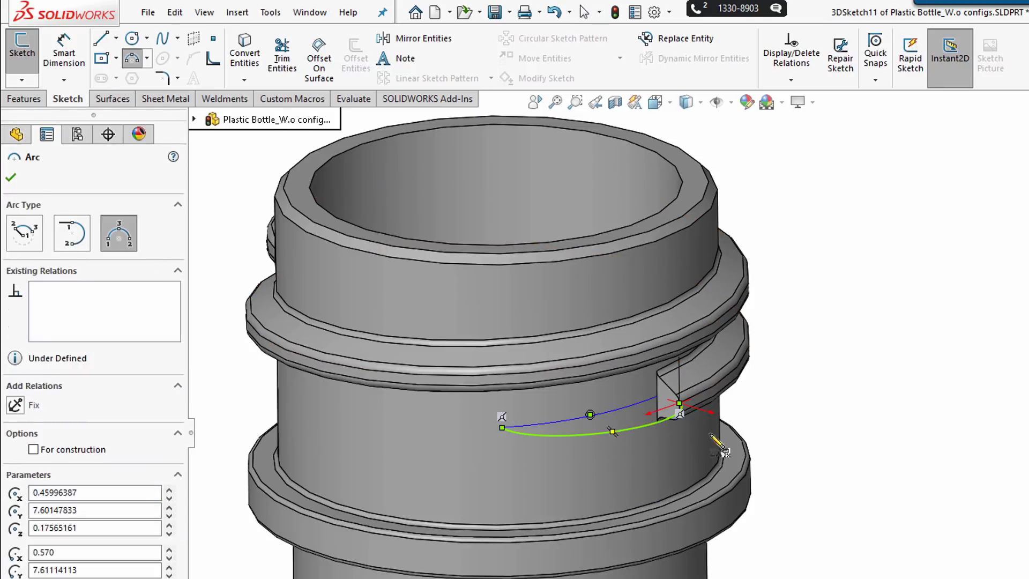
pyautogui.press('Escape')
# Make the arc tangent to the thread edge and exit, completing 3DSketch11.
pyautogui.keyDown('ctrl'); pyautogui.click(686, 405); pyautogui.keyUp('ctrl')
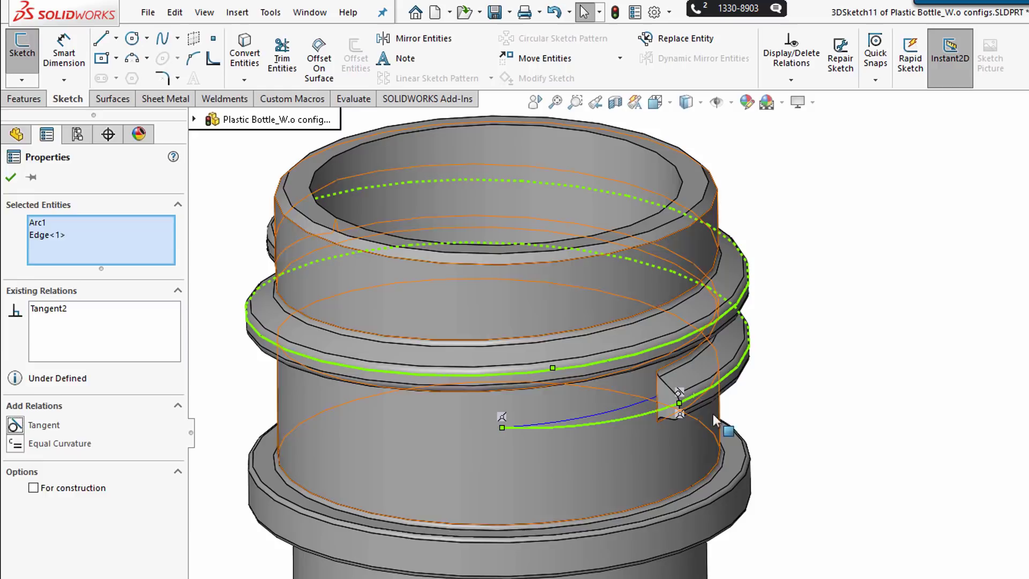
pyautogui.click(789, 403)
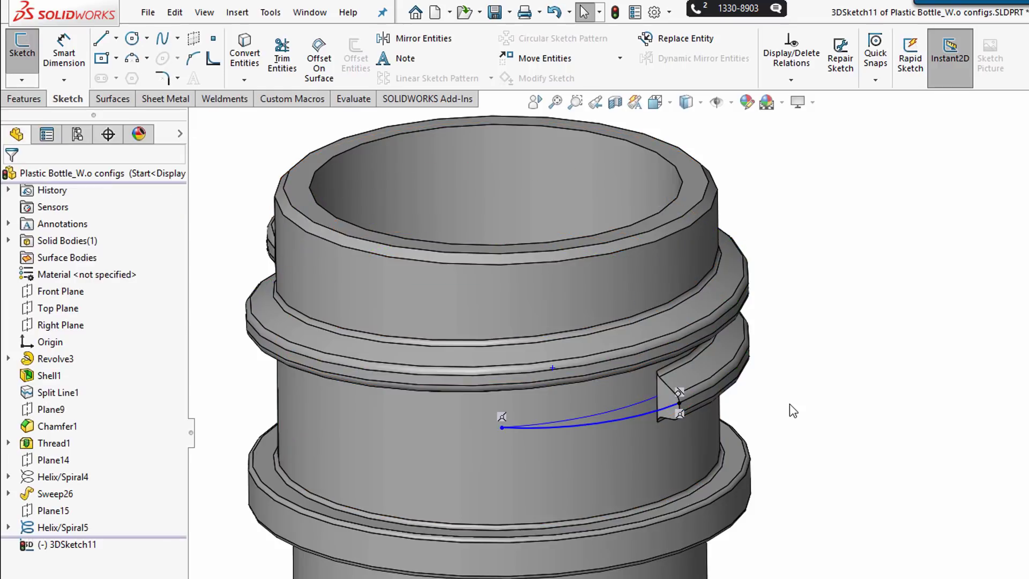
pyautogui.click(23, 98)
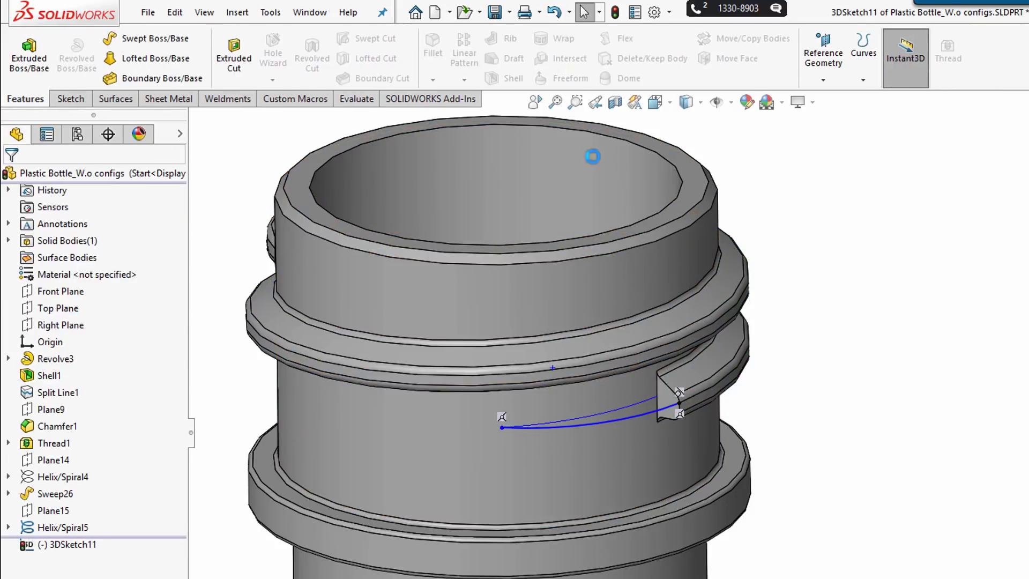
pyautogui.hotkey('ctrl', 'b')
pyautogui.click(240, 199)
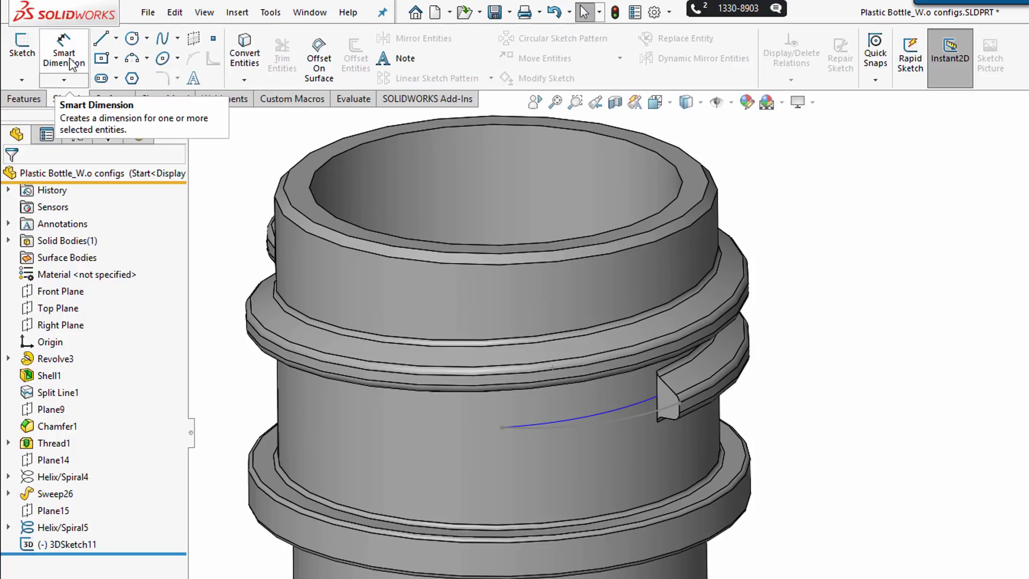
# Sweep the thread end face along 3DSketch11 guided by Helix/Spiral5, then hide the helix.
pyautogui.click(23, 99)
pyautogui.click(152, 43)
pyautogui.click(661, 389)
pyautogui.click(645, 412)
pyautogui.click(120, 314)
pyautogui.click(542, 423)
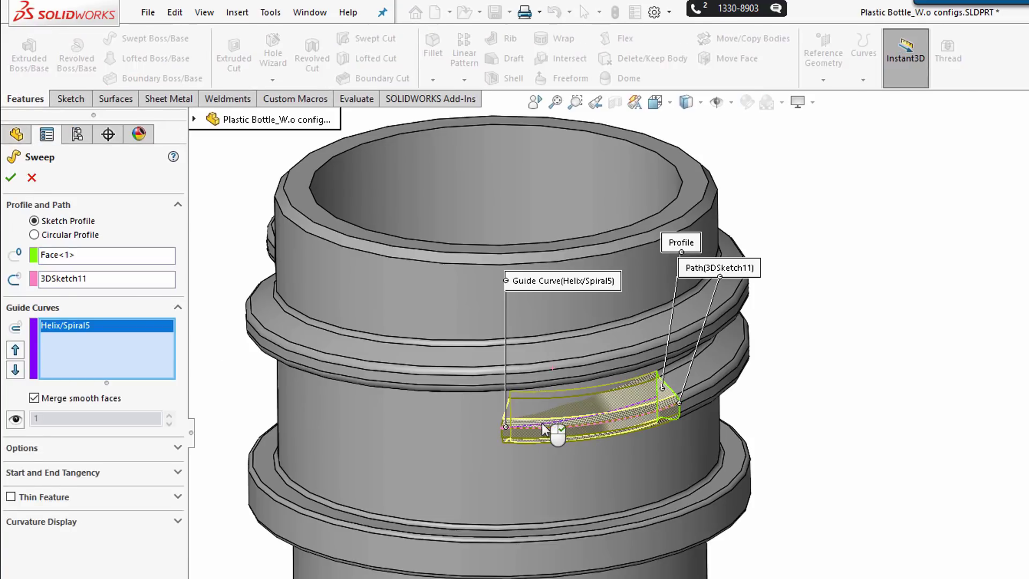
pyautogui.press('Return')
pyautogui.click(616, 410)
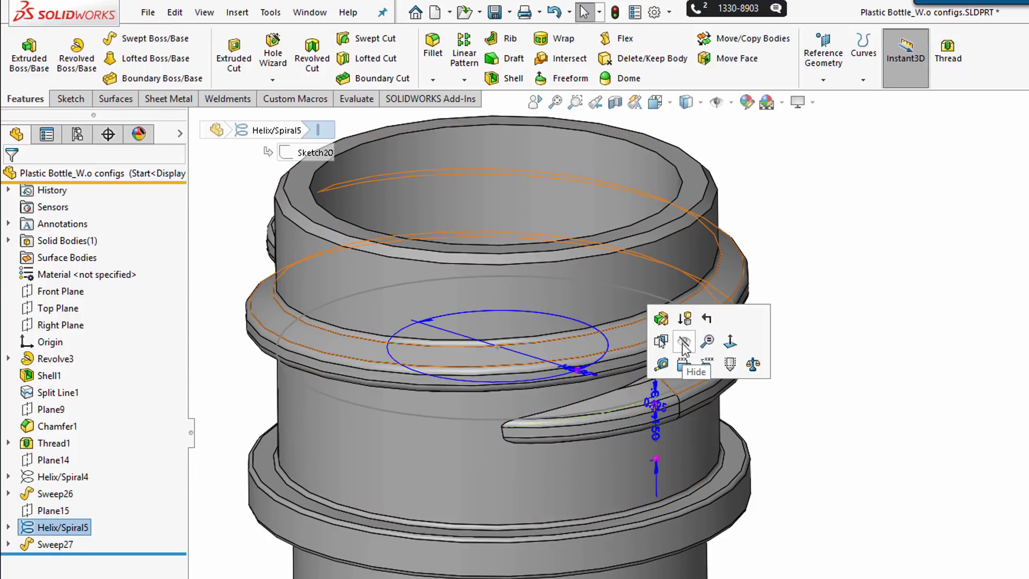
pyautogui.click(801, 394)
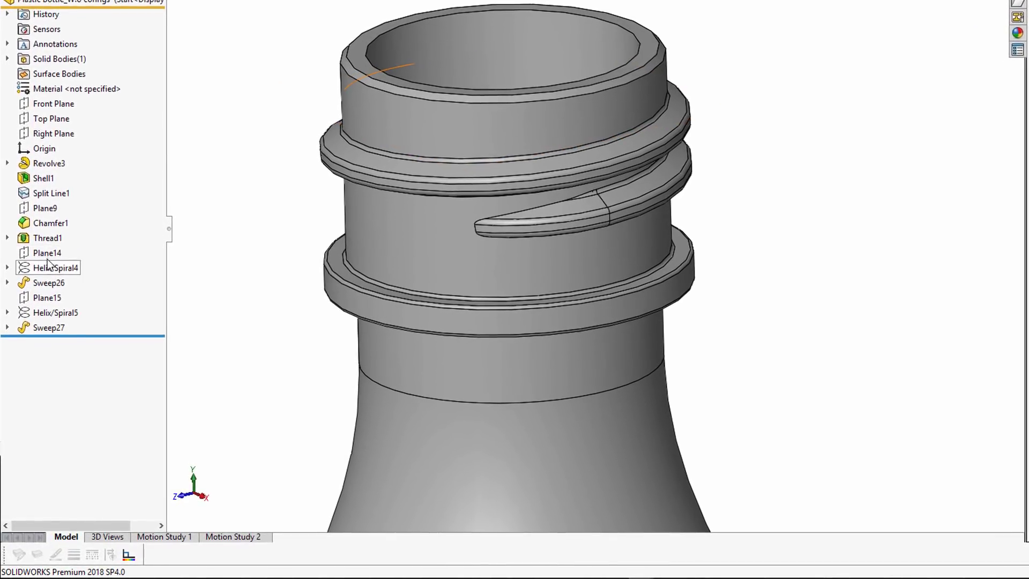
# Group the features from Plane14 through Sweep27 into a new folder named Runout.
pyautogui.click(47, 253)
pyautogui.keyDown('shift'); pyautogui.click(45, 327); pyautogui.keyUp('shift')
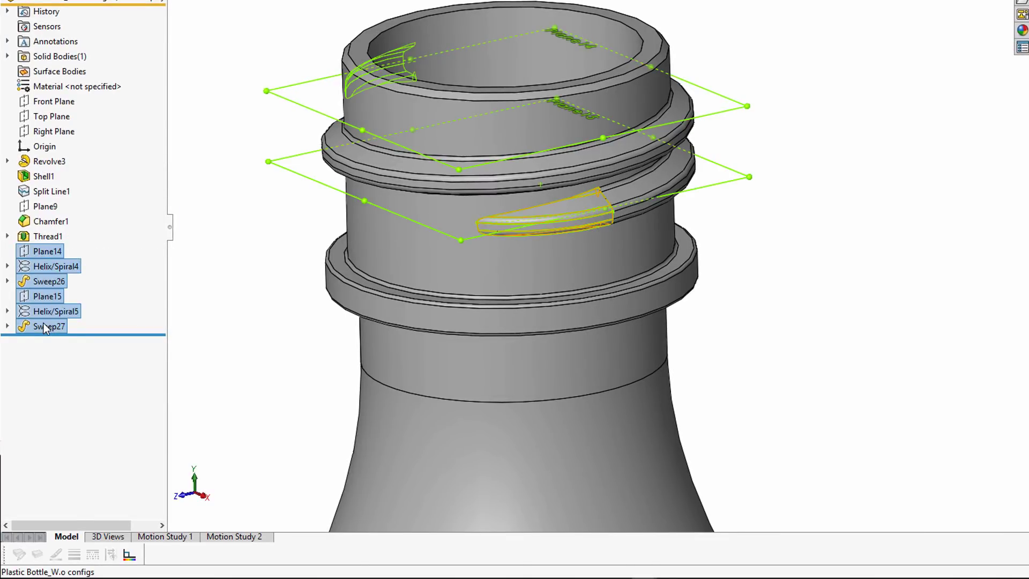
pyautogui.rightClick(45, 327)
pyautogui.click(97, 421)
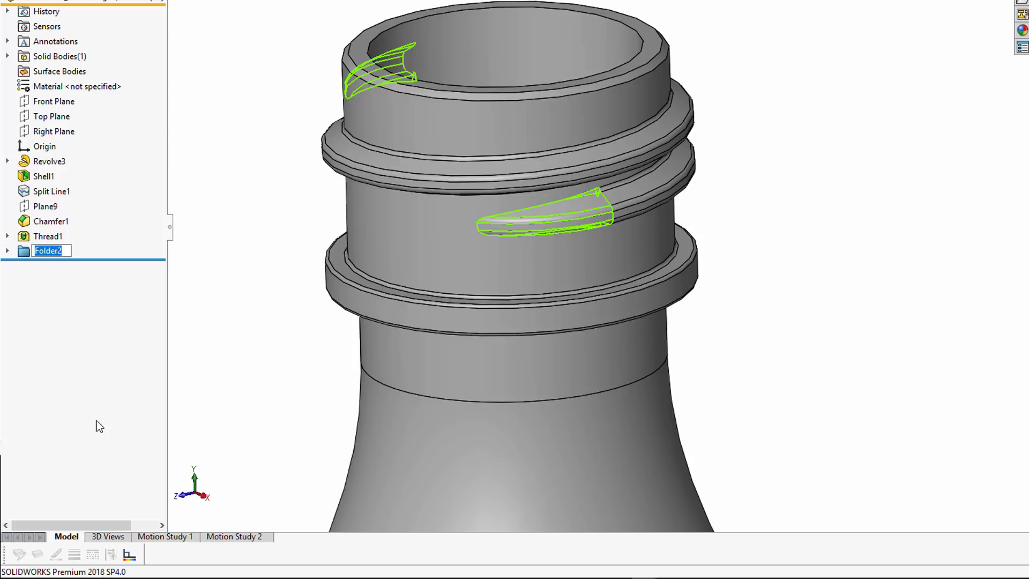
pyautogui.write('Runout')
pyautogui.press('Return')
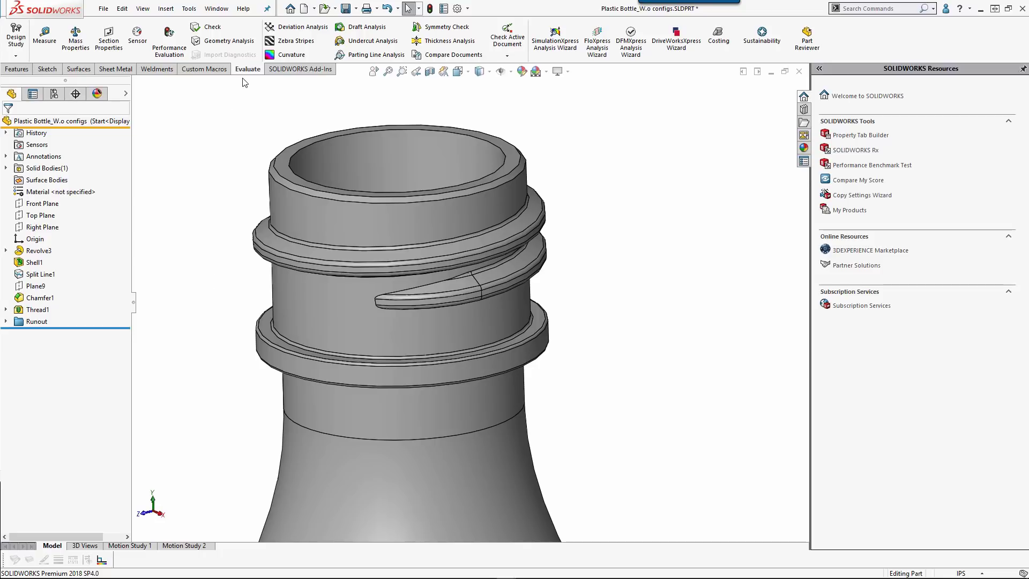
# Review the 0.69 s rebuild time in Performance Evaluation, then show the ConfigurationManager.
pyautogui.click(169, 42)
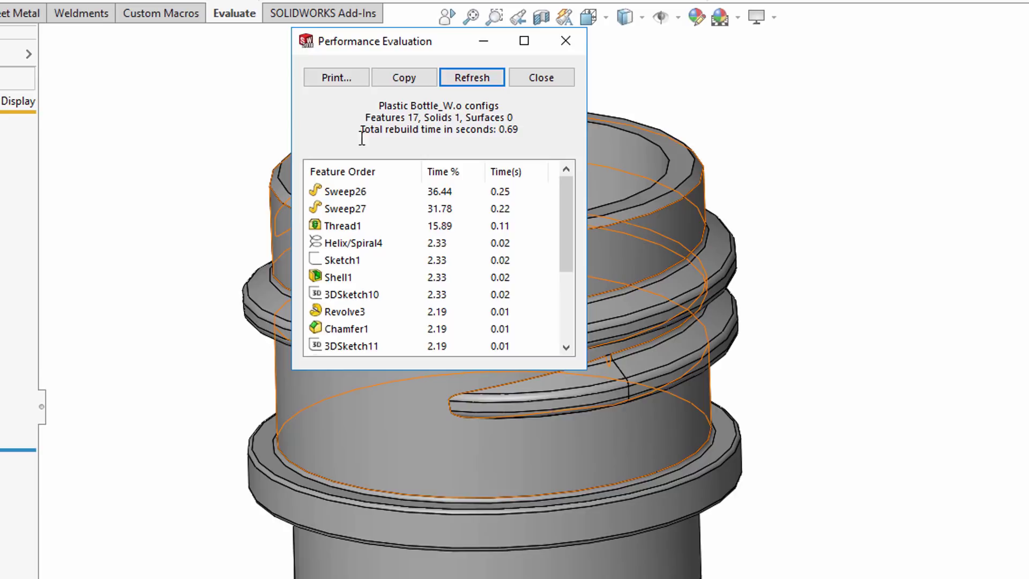
pyautogui.click(535, 81)
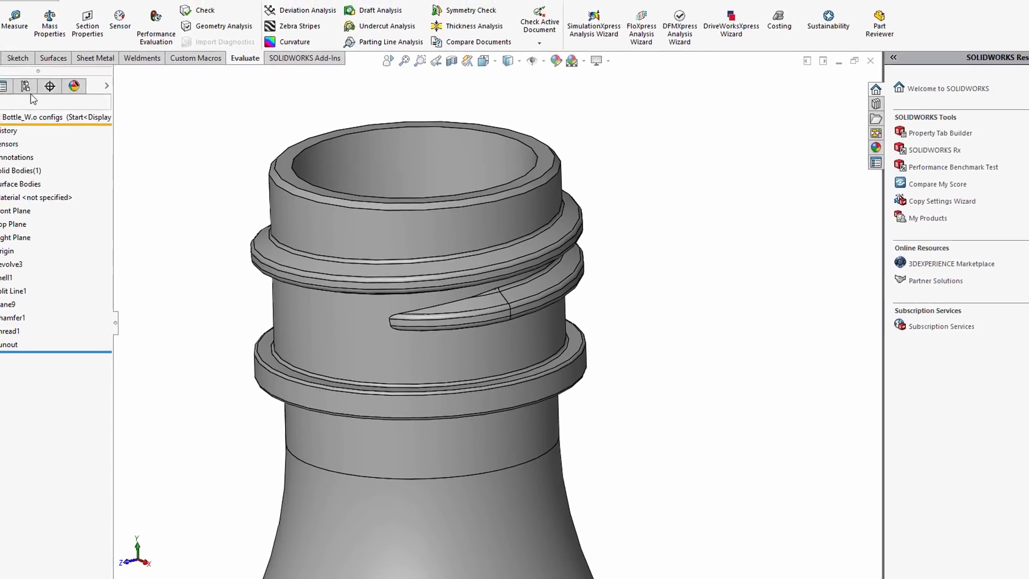
pyautogui.click(25, 86)
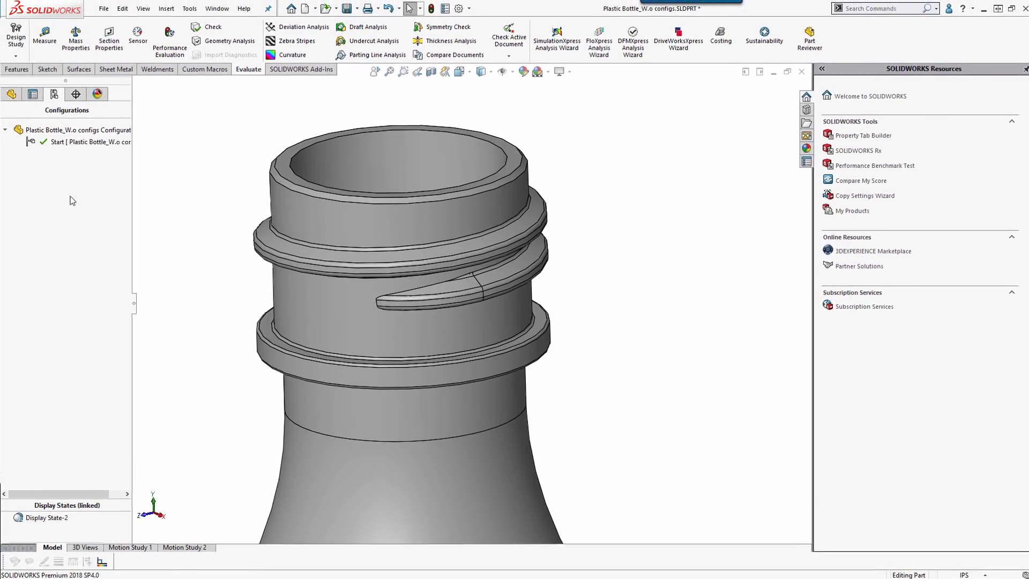
# Add a new configuration named Simplified.
pyautogui.rightClick(90, 198)
pyautogui.click(95, 204)
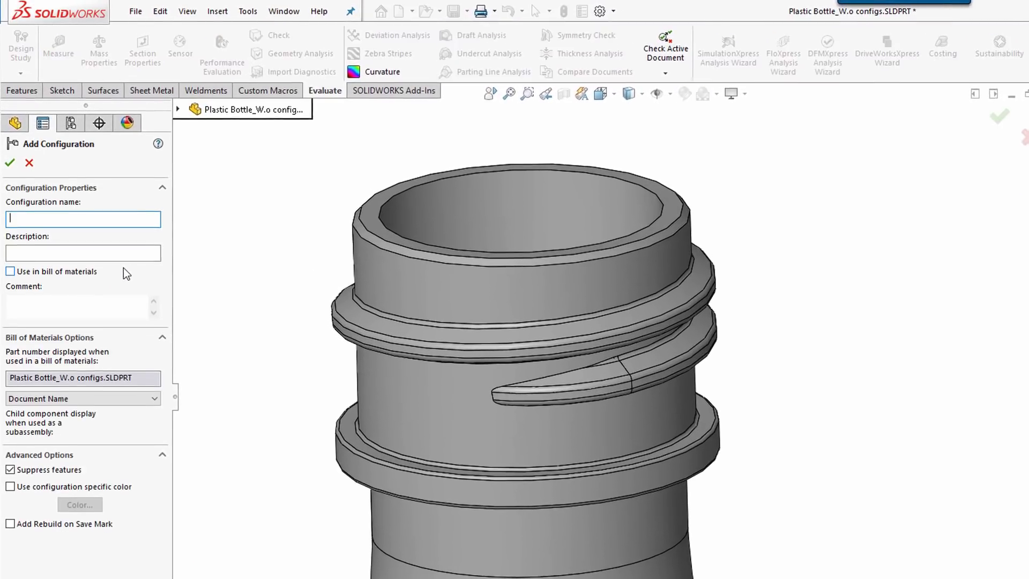
pyautogui.write('Simpli')
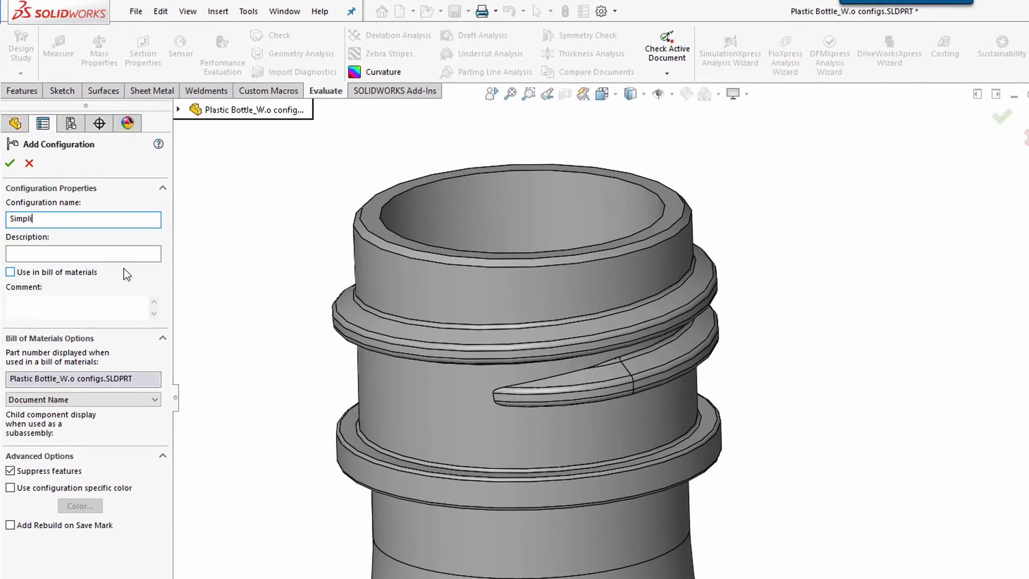
pyautogui.write('fied')
pyautogui.press('Return')
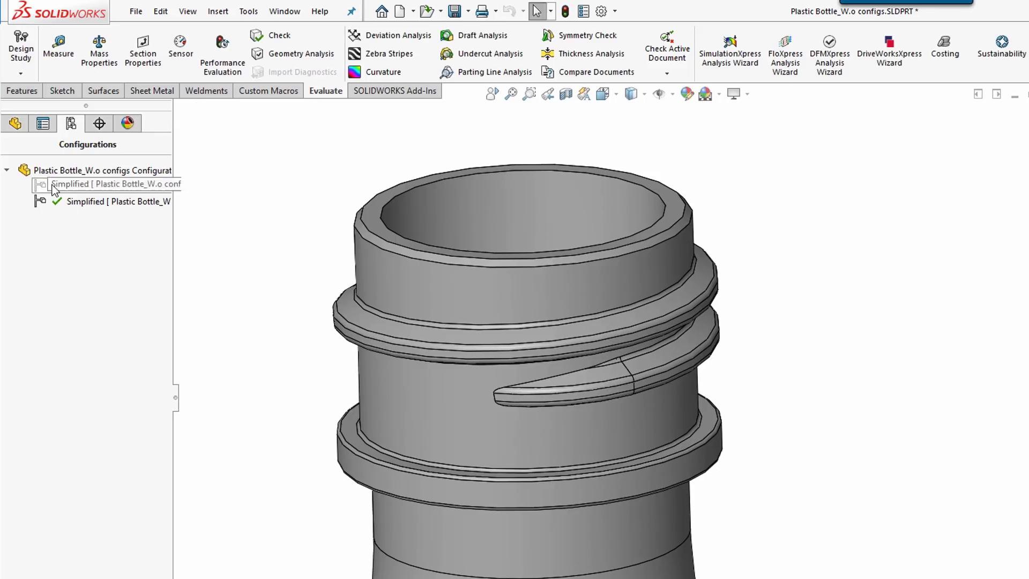
# Suppress Thread1 in the Simplified configuration, leaving the neck unthreaded.
pyautogui.click(13, 128)
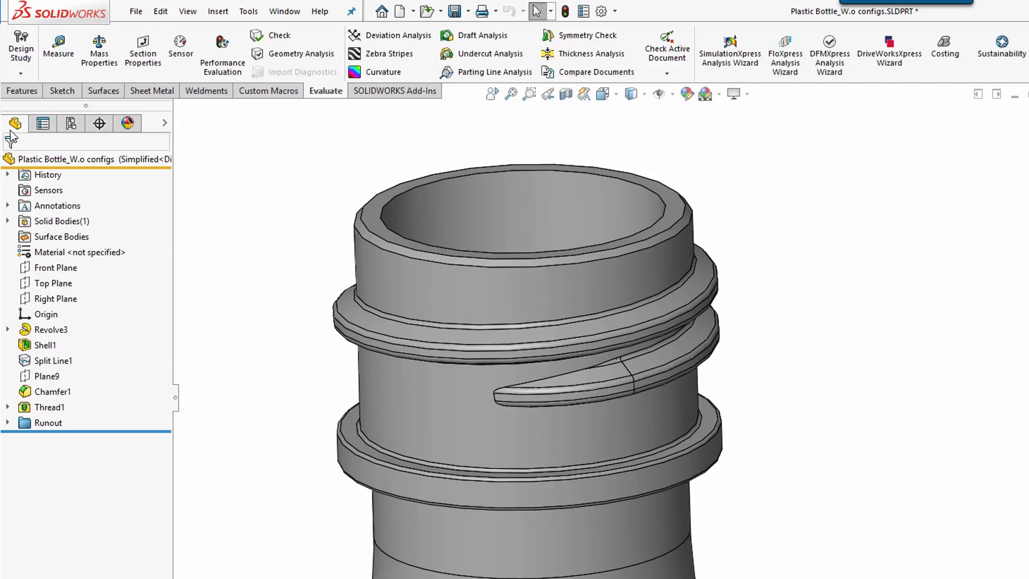
pyautogui.rightClick(50, 410)
pyautogui.click(82, 365)
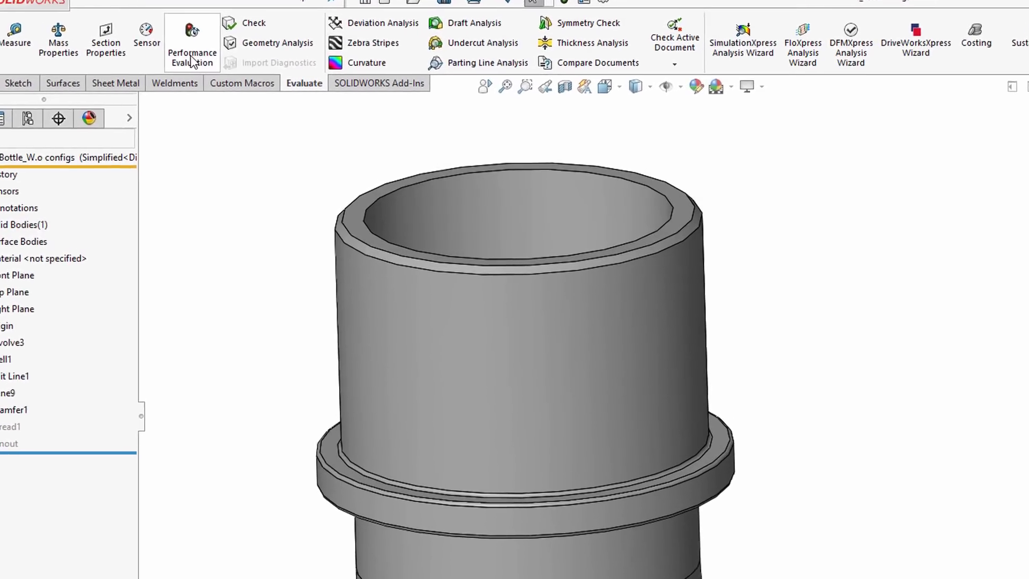
# Measure the Simplified configuration's rebuild time (0.06 s), then reactivate the Start configuration.
pyautogui.click(192, 61)
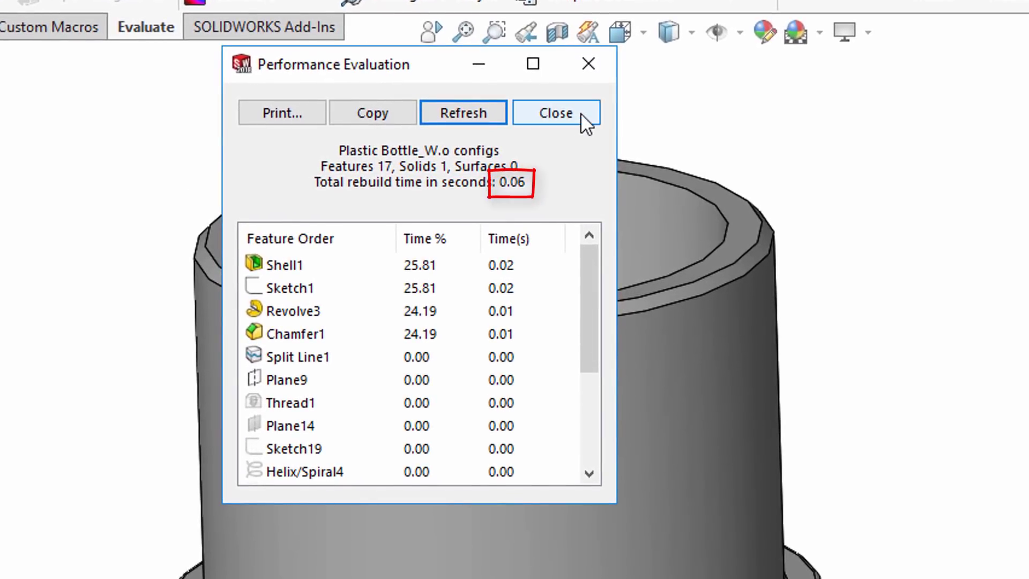
pyautogui.click(583, 119)
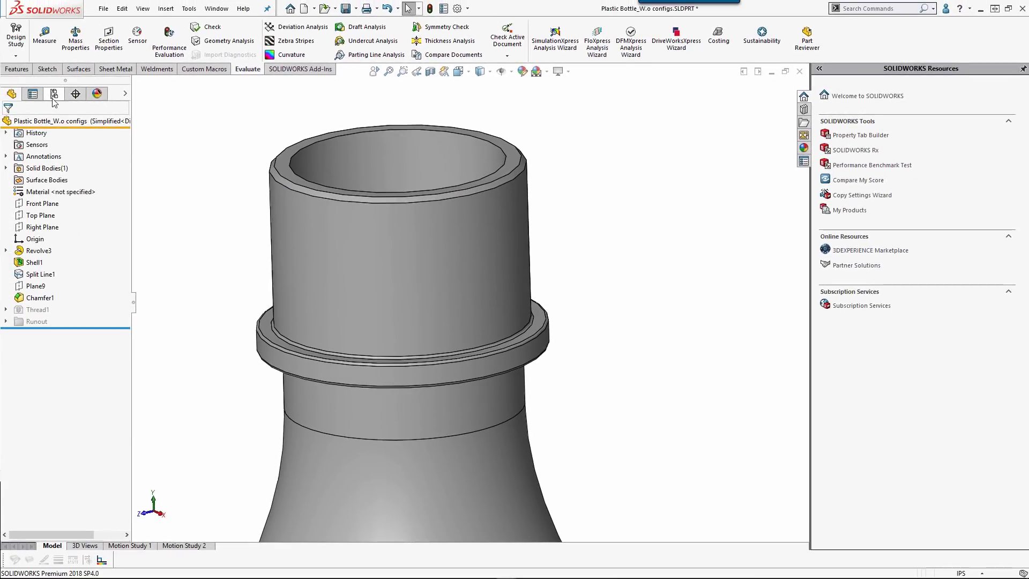
pyautogui.click(54, 94)
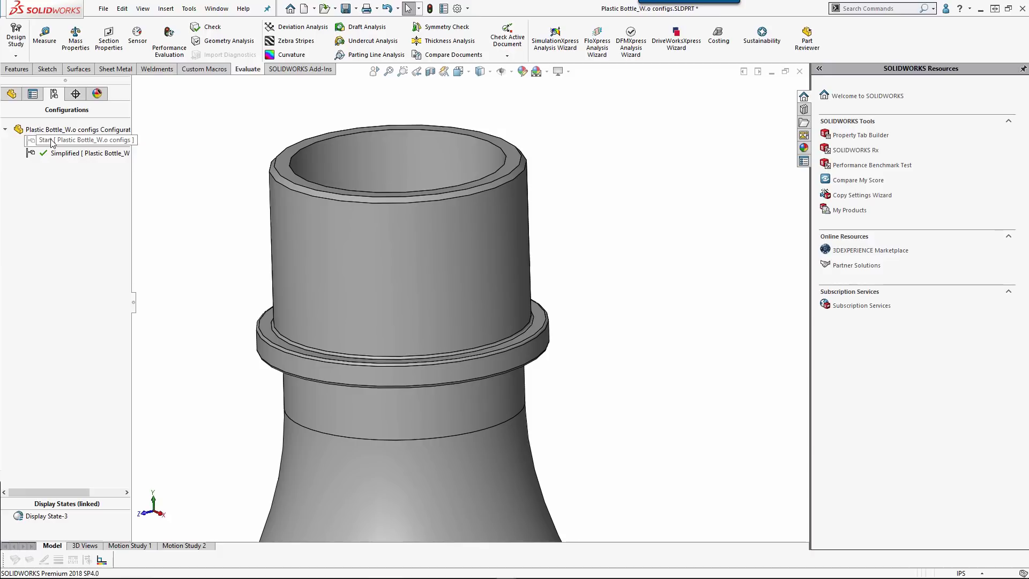
pyautogui.doubleClick(69, 141)
# Run Performance Evaluation on the threaded Start configuration, showing a 0.69 s rebuild.
pyautogui.click(12, 95)
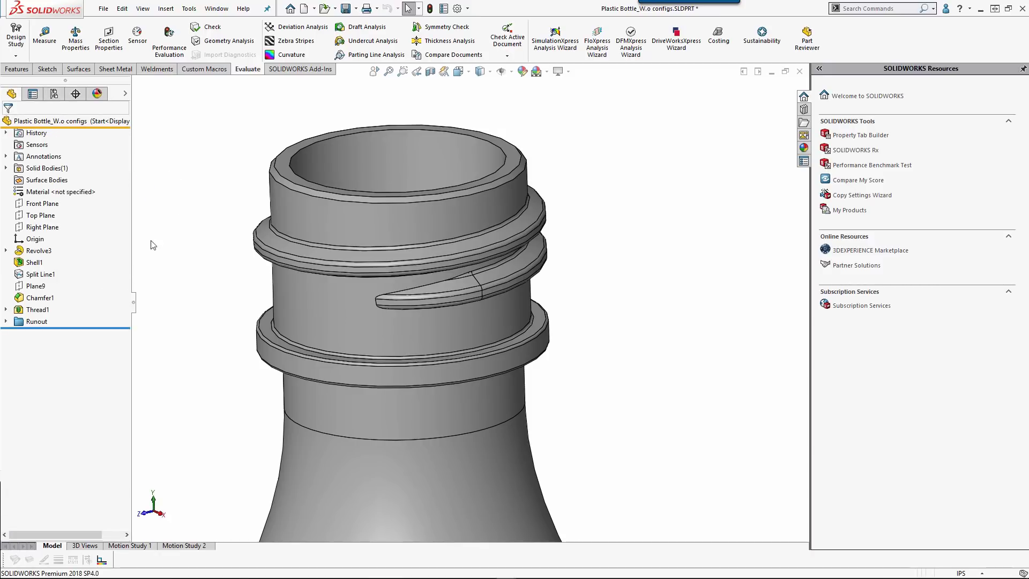
pyautogui.click(170, 40)
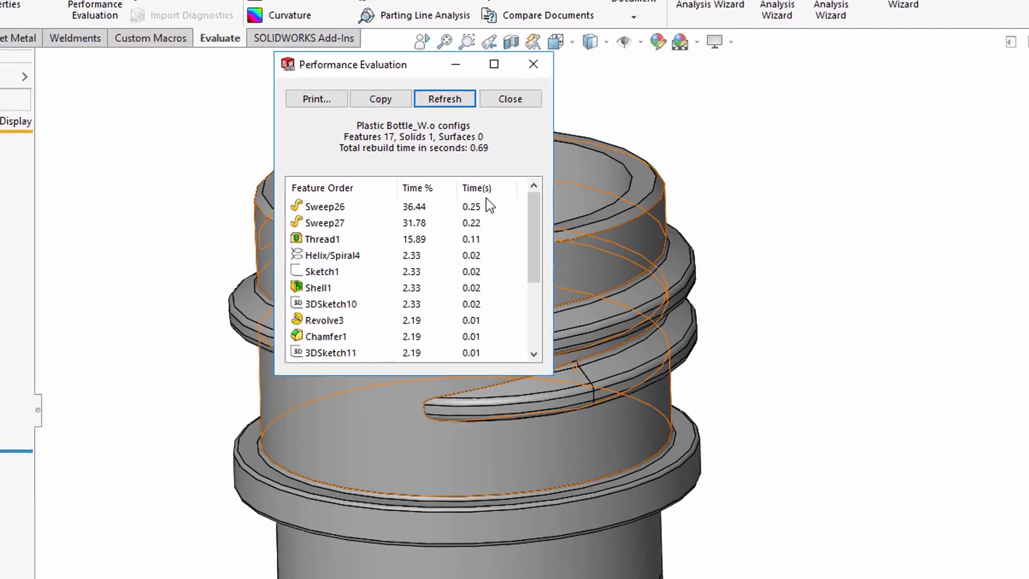
pyautogui.click(726, 117)
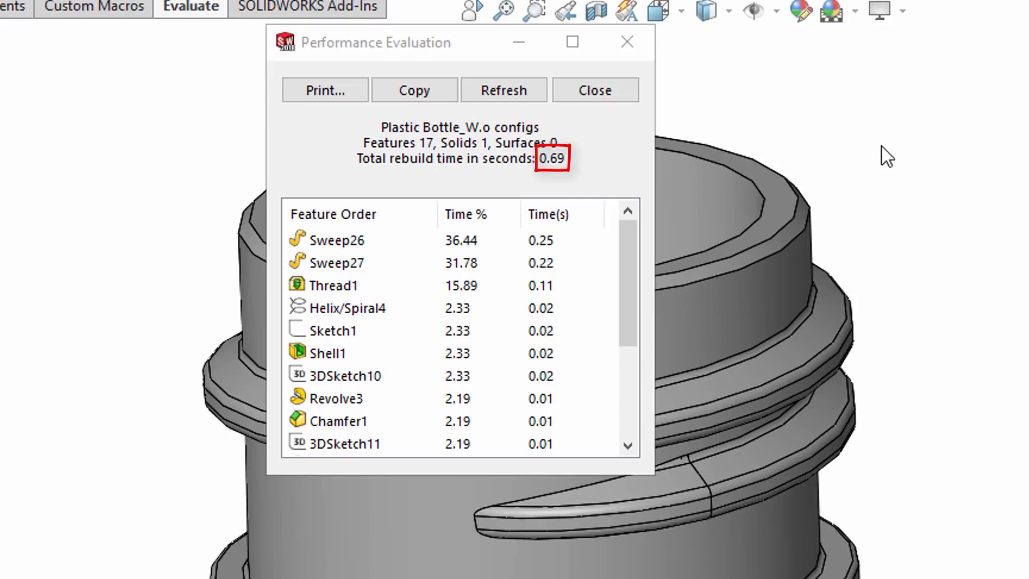